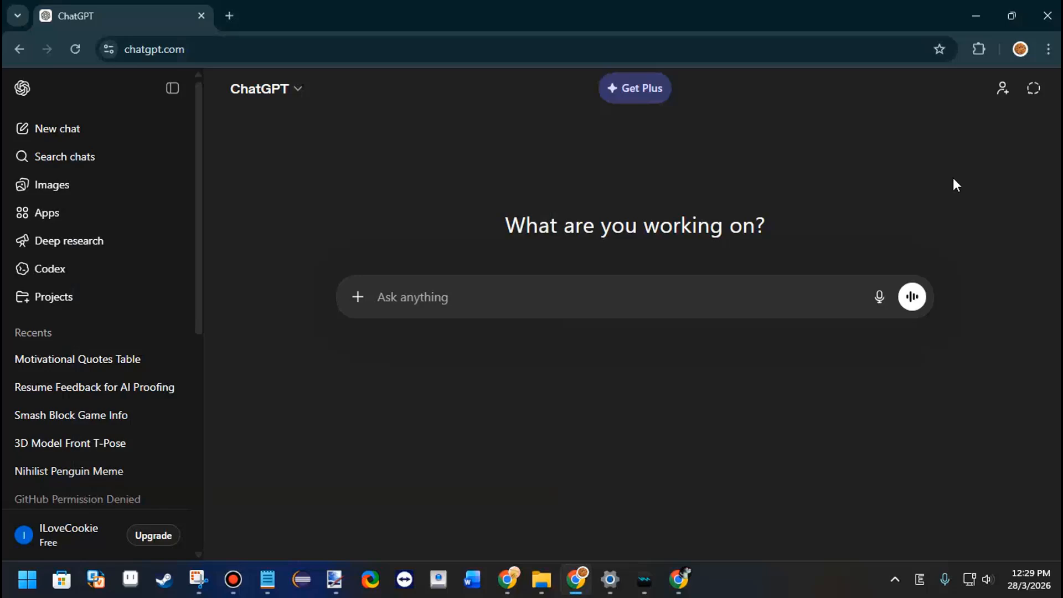
- Copy the entire motivational-scripts prompt from Notepad and submit it in the ChatGPT conversation
{"action": "left_click", "coordinate": [268, 580]}
{"action": "left_click", "coordinate": [324, 234]}
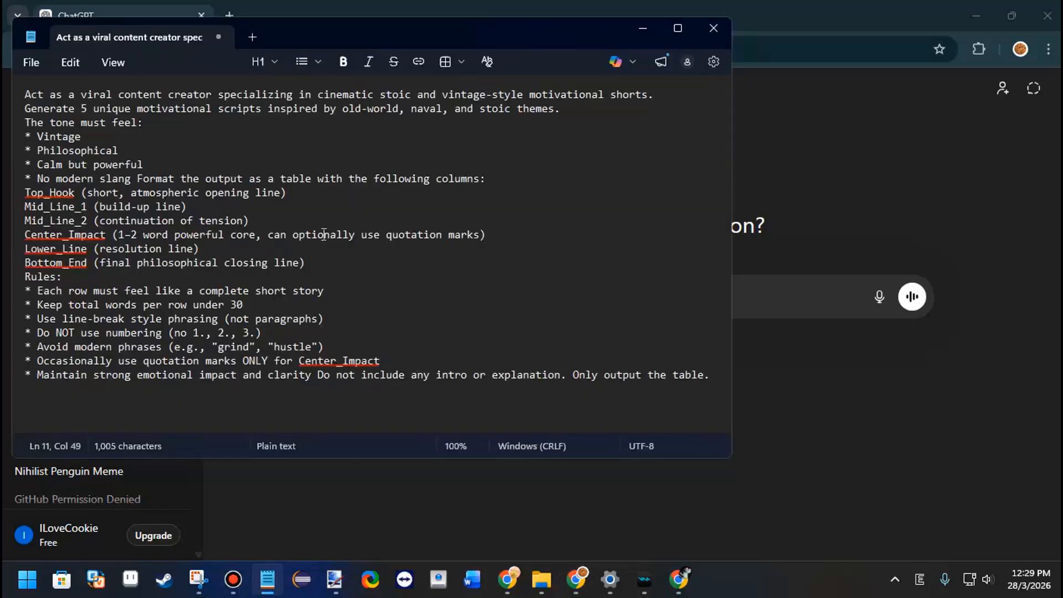
{"action": "key", "text": "ctrl+a"}
{"action": "key", "text": "ctrl+c"}
{"action": "left_click", "coordinate": [838, 202]}
{"action": "left_click", "coordinate": [686, 310]}
{"action": "key", "text": "ctrl+v"}
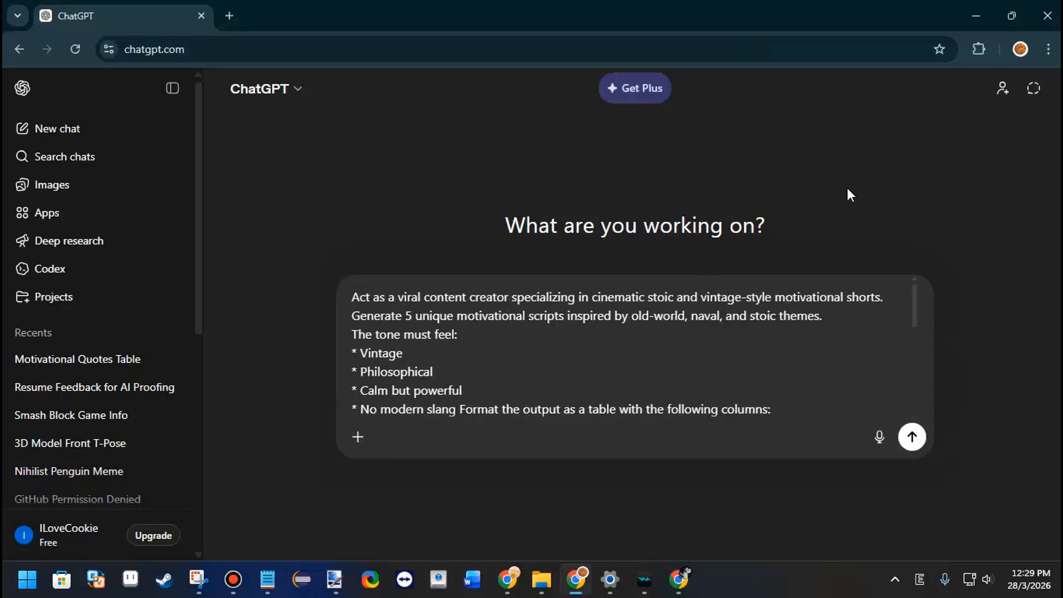
{"action": "key", "text": "Return"}
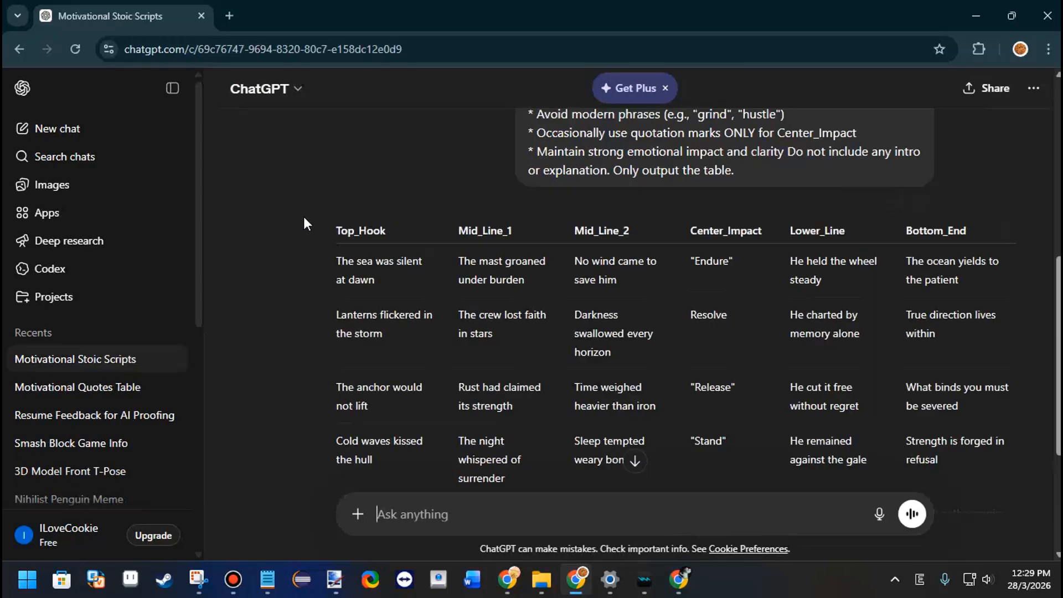
- Copy the header row and first script row of the generated table into cell A1 of an Excel workbook
{"action": "left_click_drag", "start_coordinate": [308, 226], "coordinate": [985, 277]}
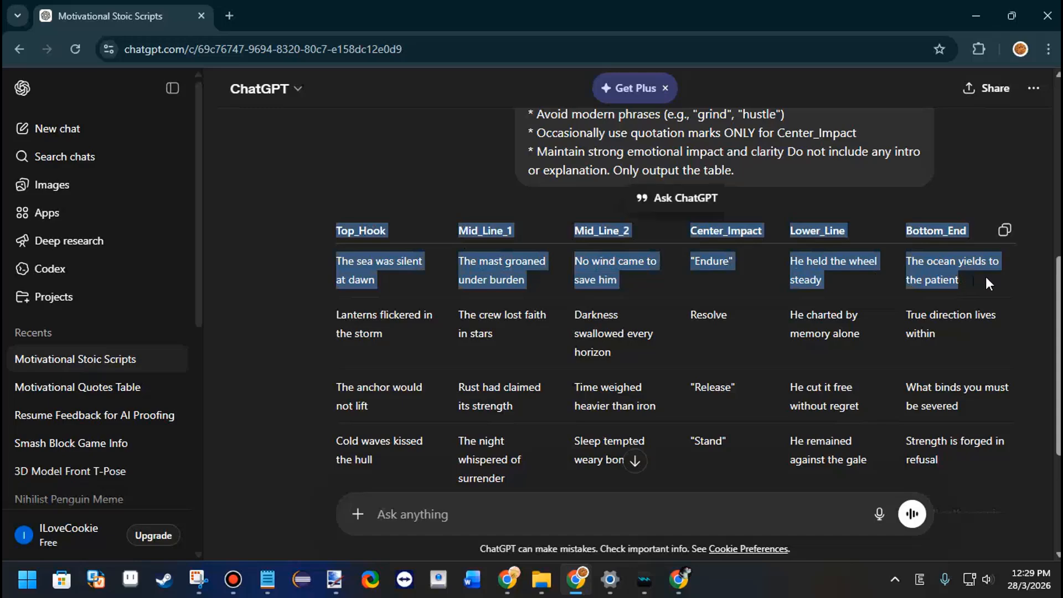
{"action": "left_click", "coordinate": [3, 596]}
{"action": "type", "text": "excel"}
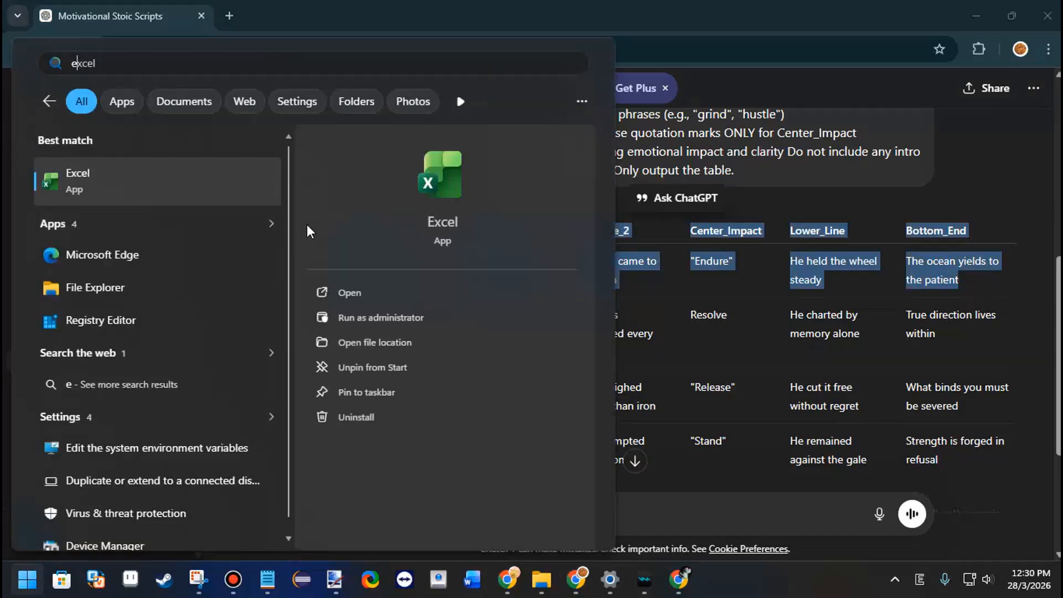
{"action": "left_click", "coordinate": [195, 195]}
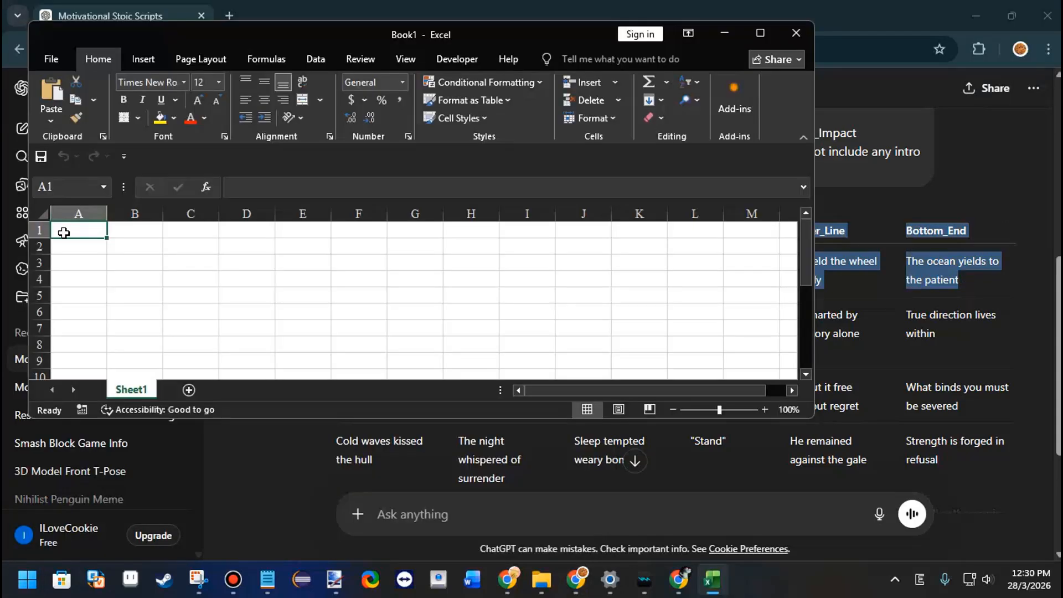
{"action": "key", "text": "ctrl+v"}
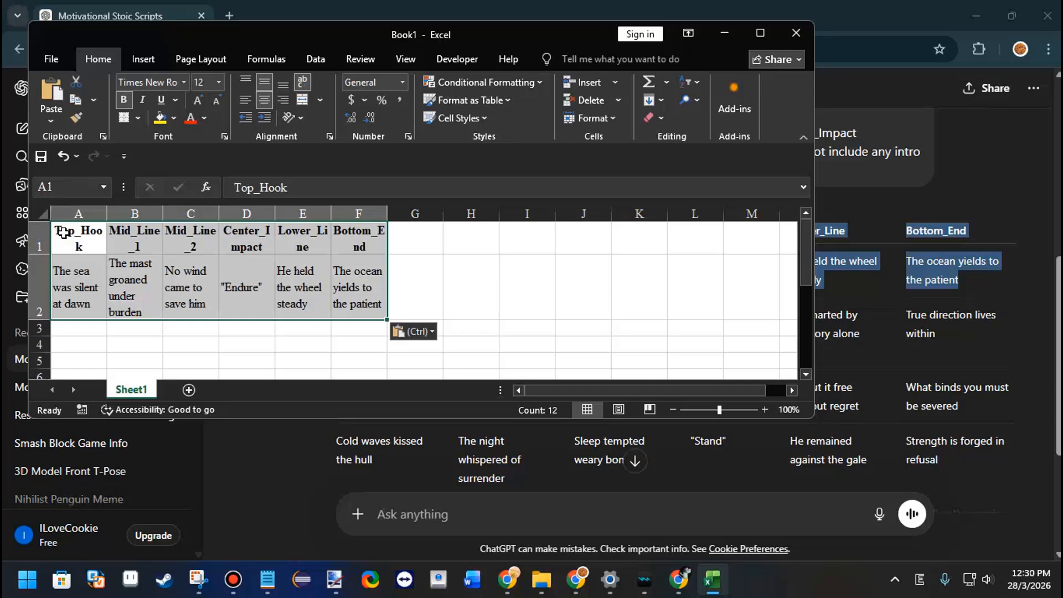
- Save the workbook in Downloads as VintagesQuotes in CSV UTF-8 (Comma delimited) format
{"action": "left_click", "coordinate": [62, 60]}
{"action": "left_click", "coordinate": [98, 264]}
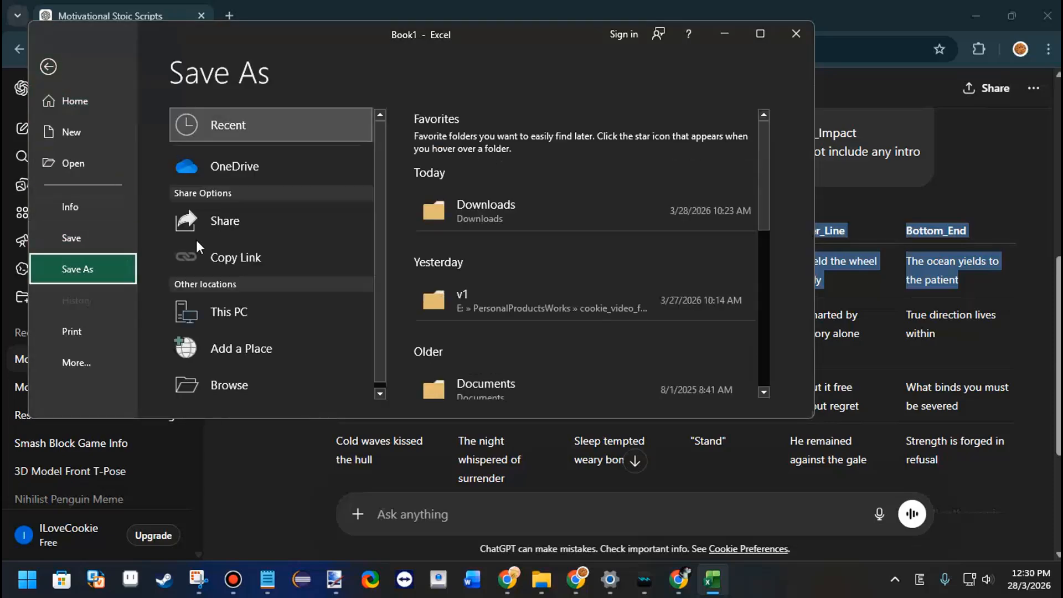
{"action": "left_click", "coordinate": [484, 211]}
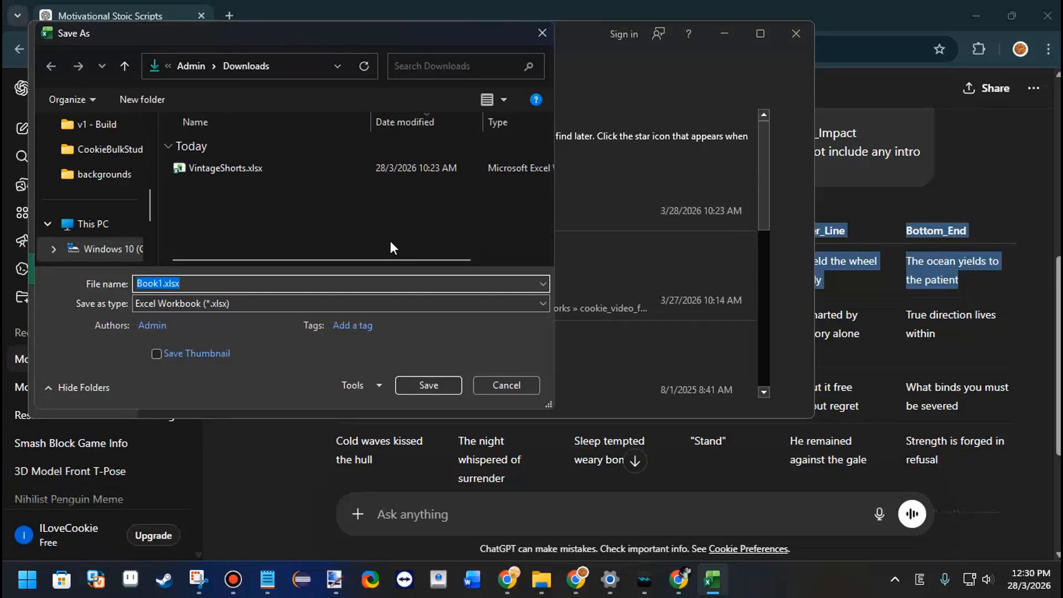
{"action": "type", "text": "V"}
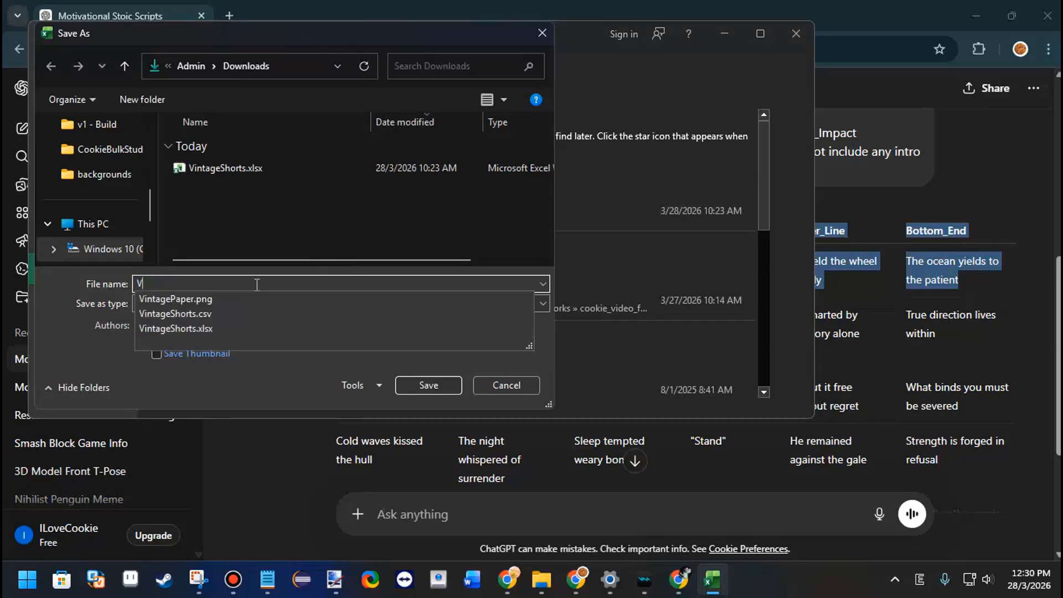
{"action": "left_click", "coordinate": [260, 303]}
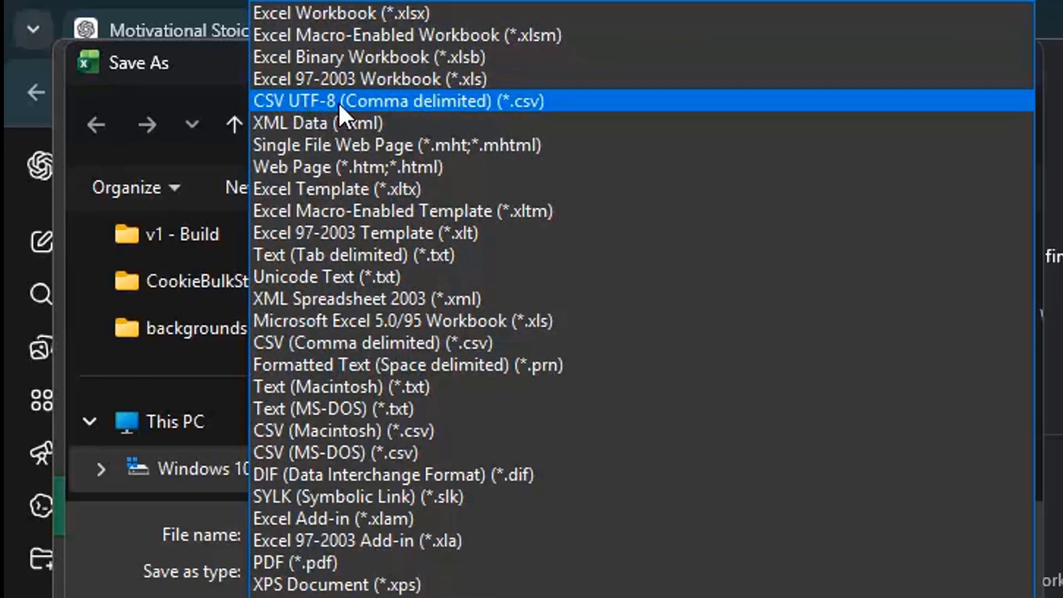
{"action": "left_click", "coordinate": [477, 148]}
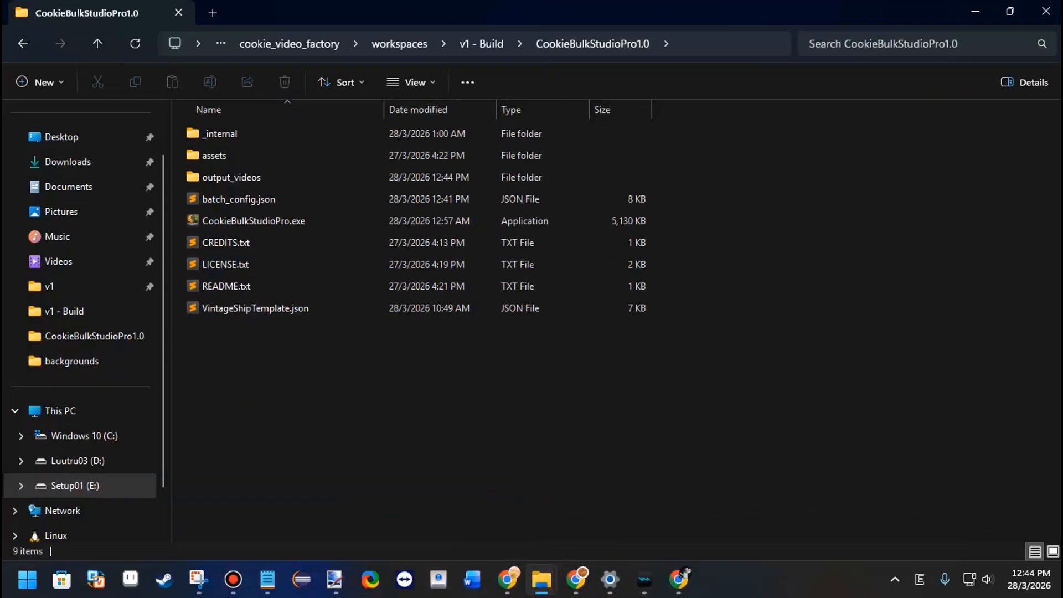
- Launch CookieBulkStudioPro.exe and load VintagesQuotes.csv from Downloads as the bulk data
{"action": "left_click", "coordinate": [350, 222]}
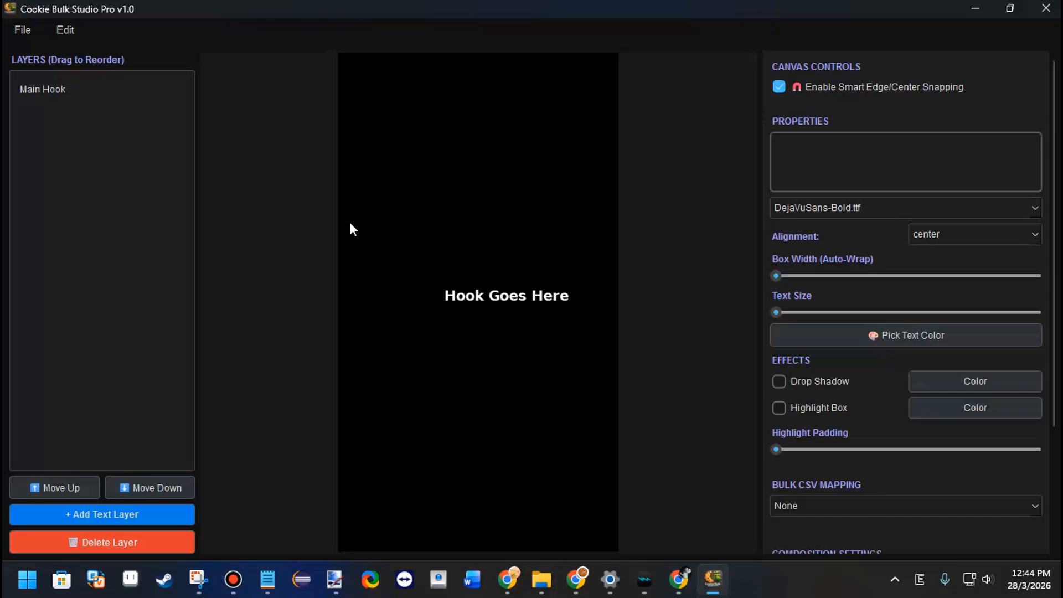
{"action": "scroll", "coordinate": [1001, 313], "scroll_direction": "down", "scroll_amount": 3}
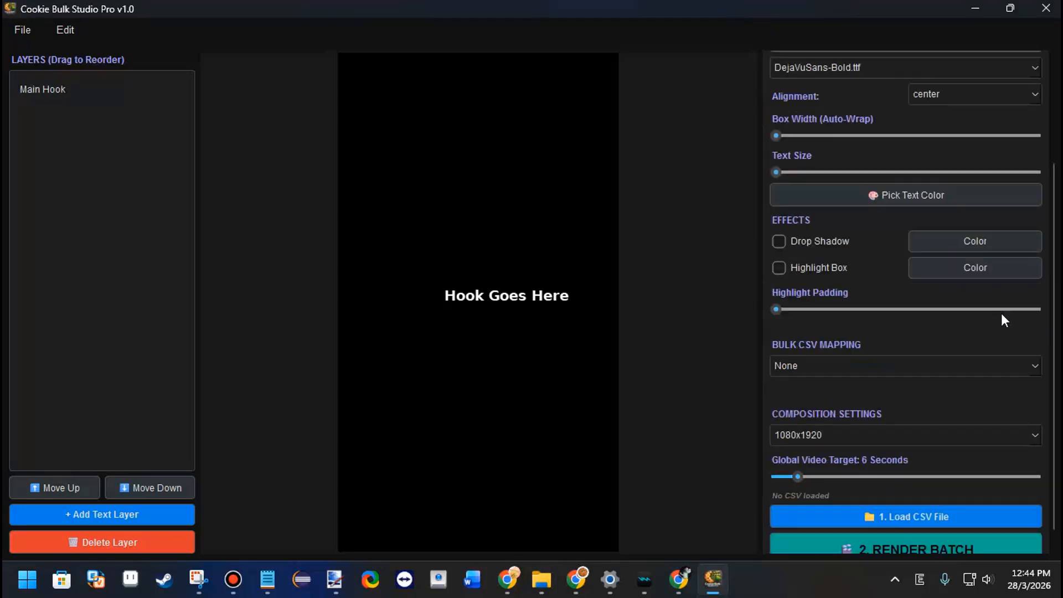
{"action": "left_click", "coordinate": [911, 501]}
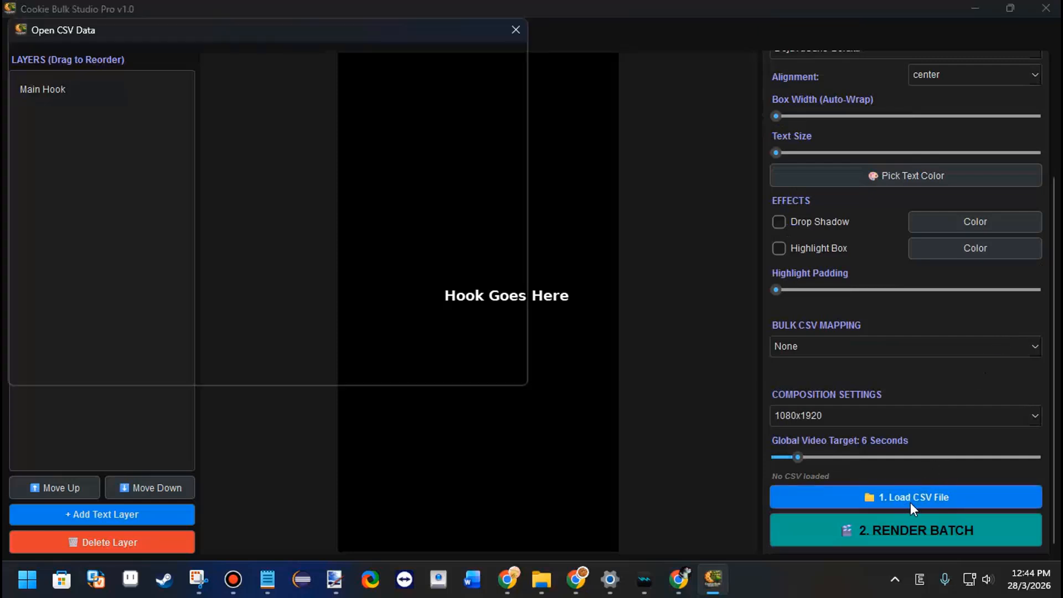
{"action": "scroll", "coordinate": [71, 299], "scroll_direction": "up", "scroll_amount": 5}
{"action": "left_click", "coordinate": [74, 174]}
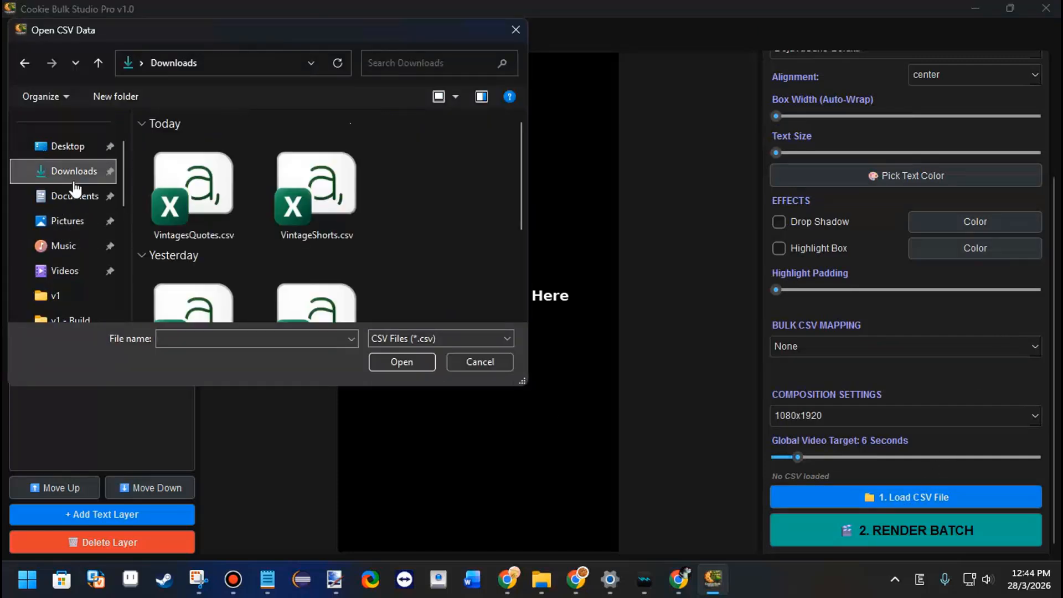
{"action": "double_click", "coordinate": [195, 236]}
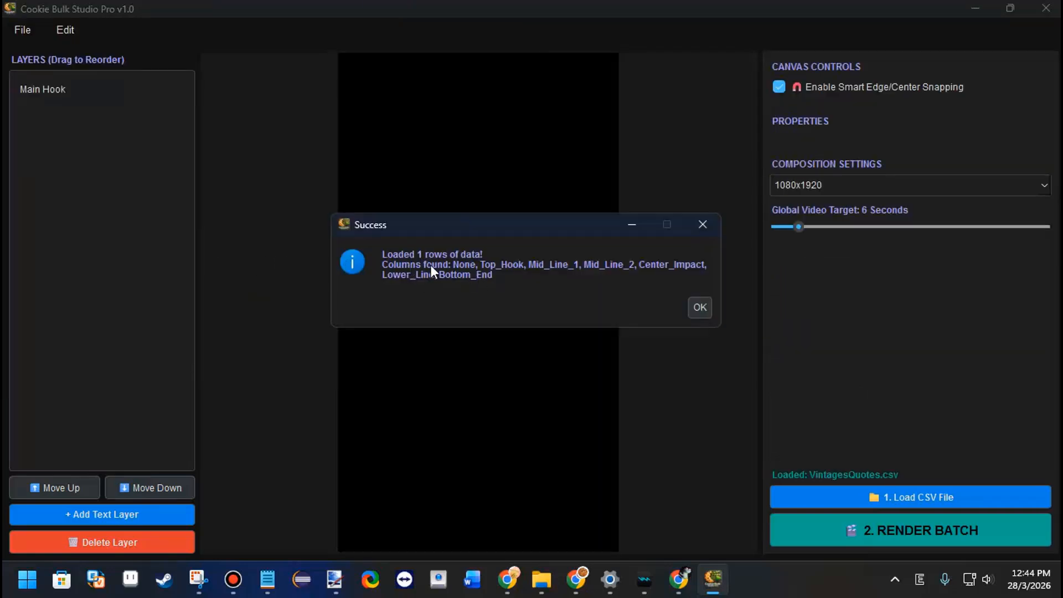
{"action": "left_click", "coordinate": [700, 307]}
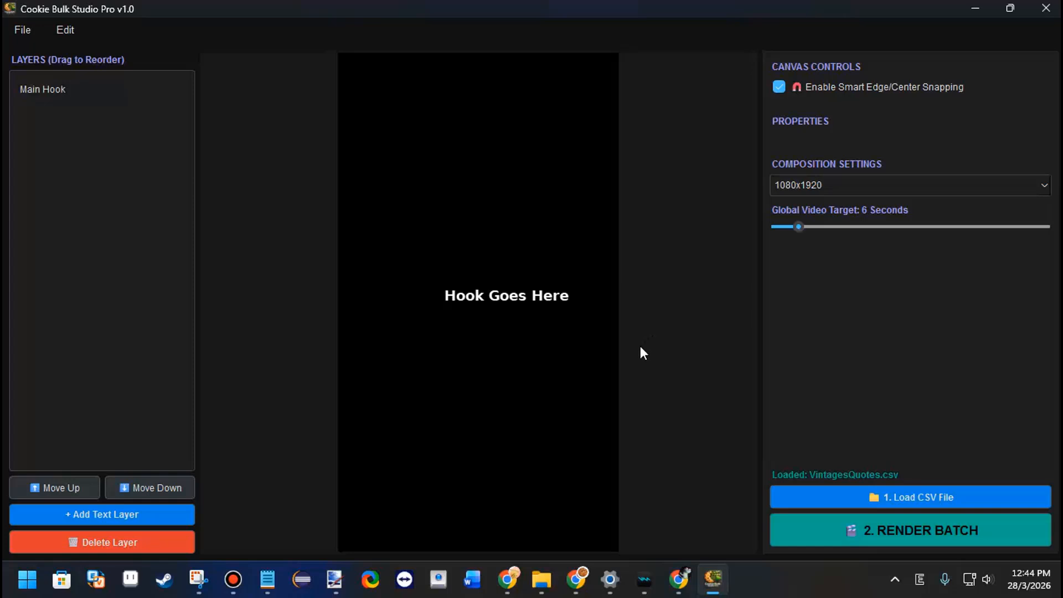
- Add ShipOnFireBackground.mp4 and VintagePaper.png from the assets backgrounds folder to the composition canvas in Cookie Bulk Studio Pro
{"action": "mouse_move", "coordinate": [538, 576]}
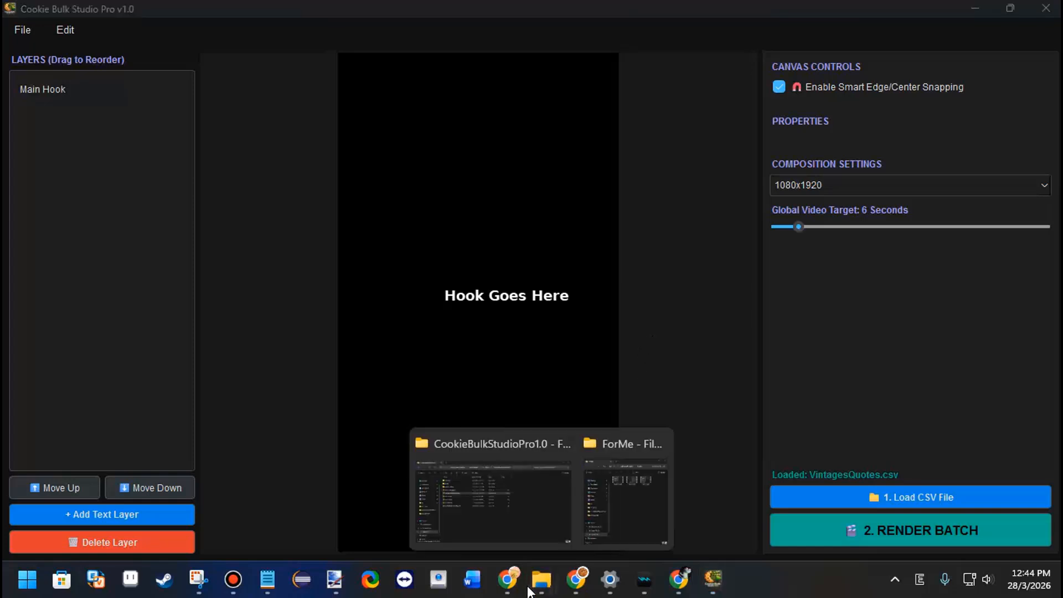
{"action": "left_click", "coordinate": [543, 486]}
{"action": "double_click", "coordinate": [227, 157]}
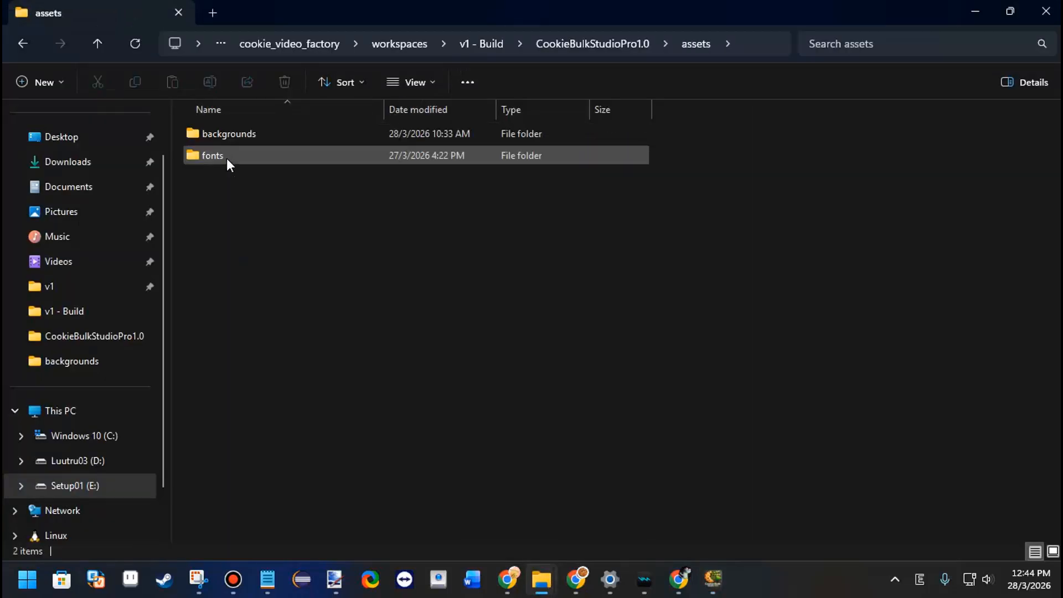
{"action": "left_click", "coordinate": [238, 142]}
{"action": "double_click", "coordinate": [237, 141]}
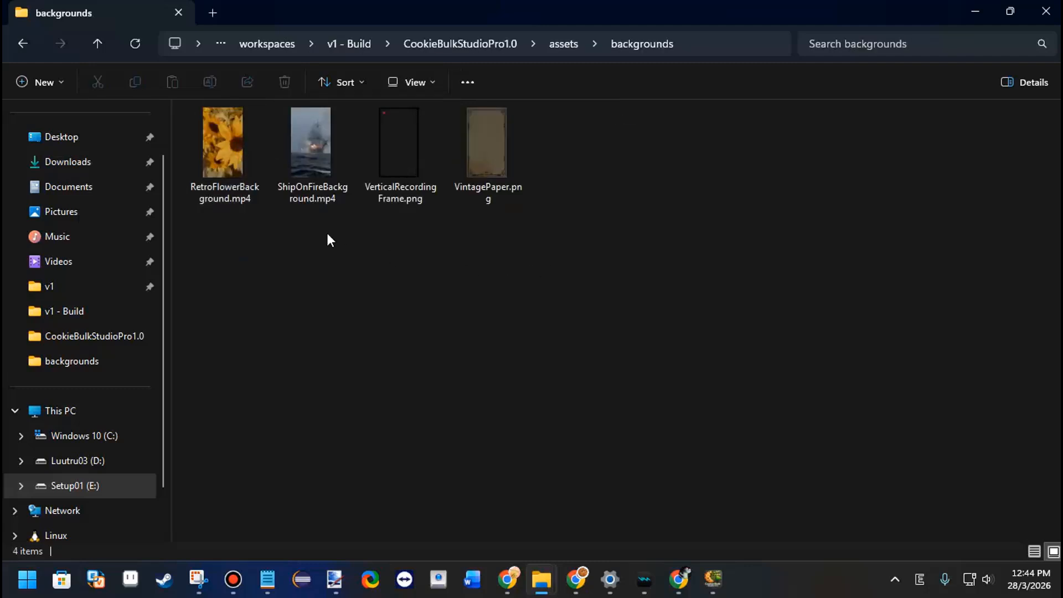
{"action": "left_click_drag", "start_coordinate": [321, 163], "coordinate": [428, 287]}
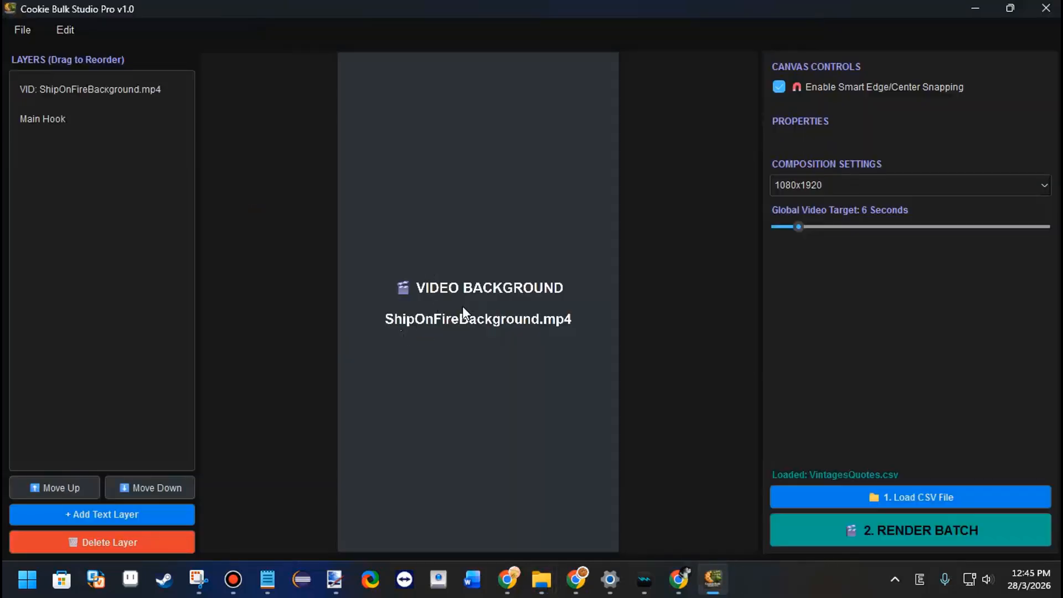
{"action": "left_click", "coordinate": [542, 580]}
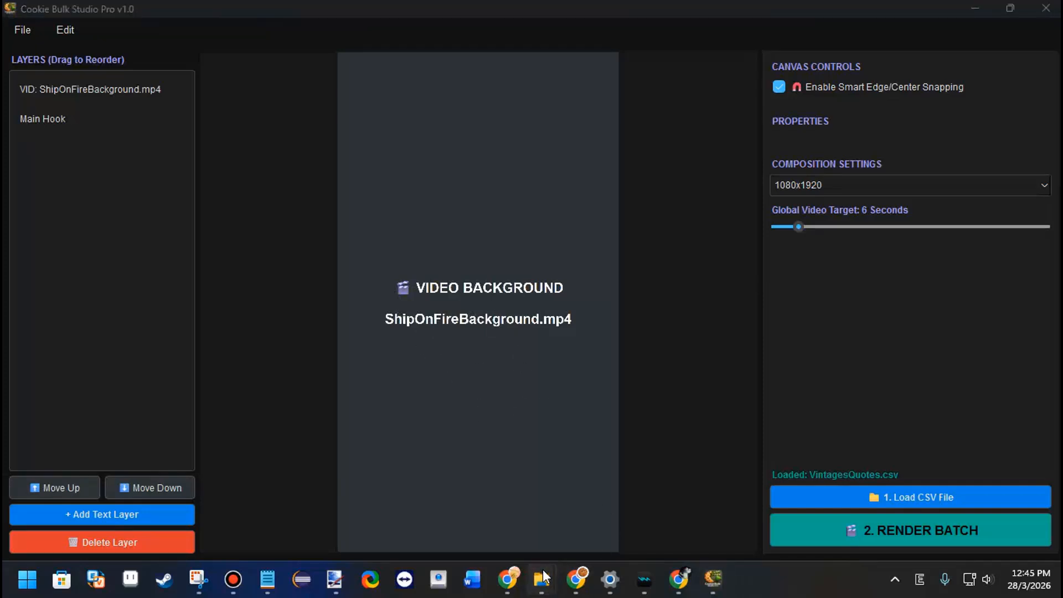
{"action": "left_click_drag", "start_coordinate": [494, 174], "coordinate": [552, 311]}
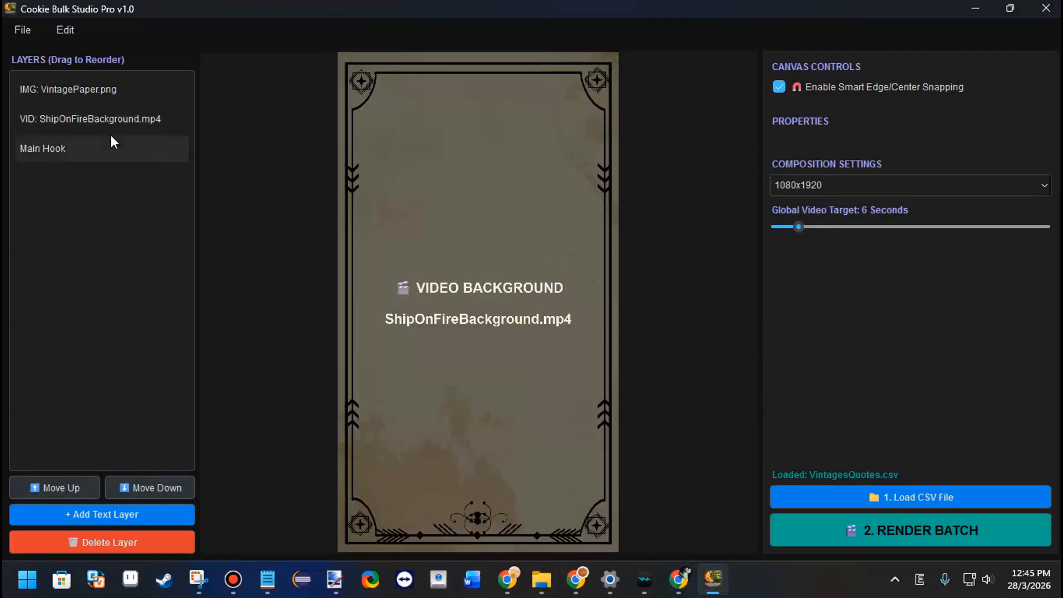
- Bring the Main Hook layer to the front of the layer stack and place its text centred in the frame's upper area
{"action": "left_click", "coordinate": [31, 152]}
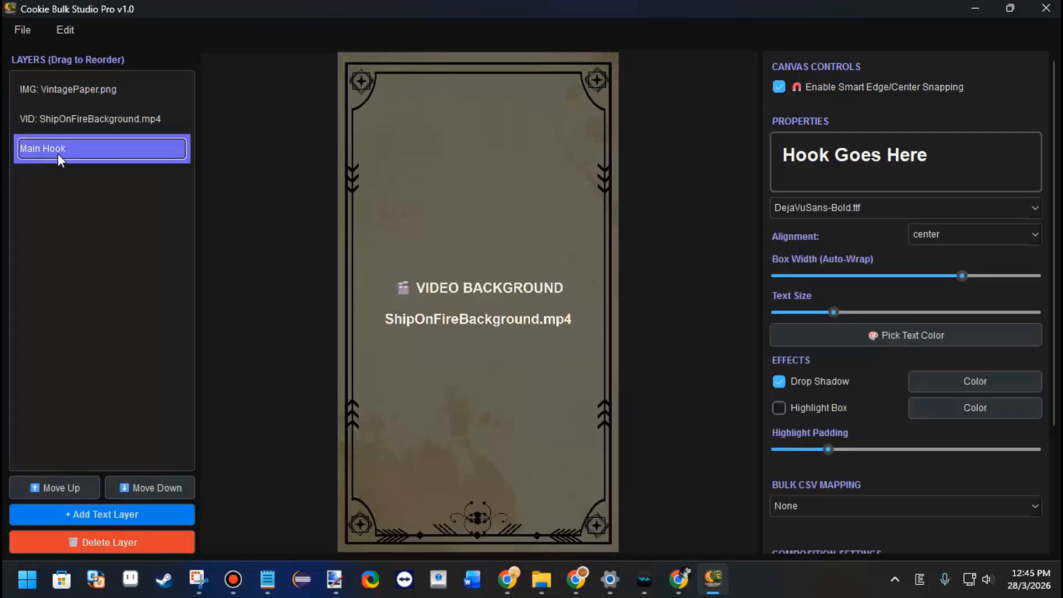
{"action": "left_click_drag", "start_coordinate": [61, 151], "coordinate": [63, 77]}
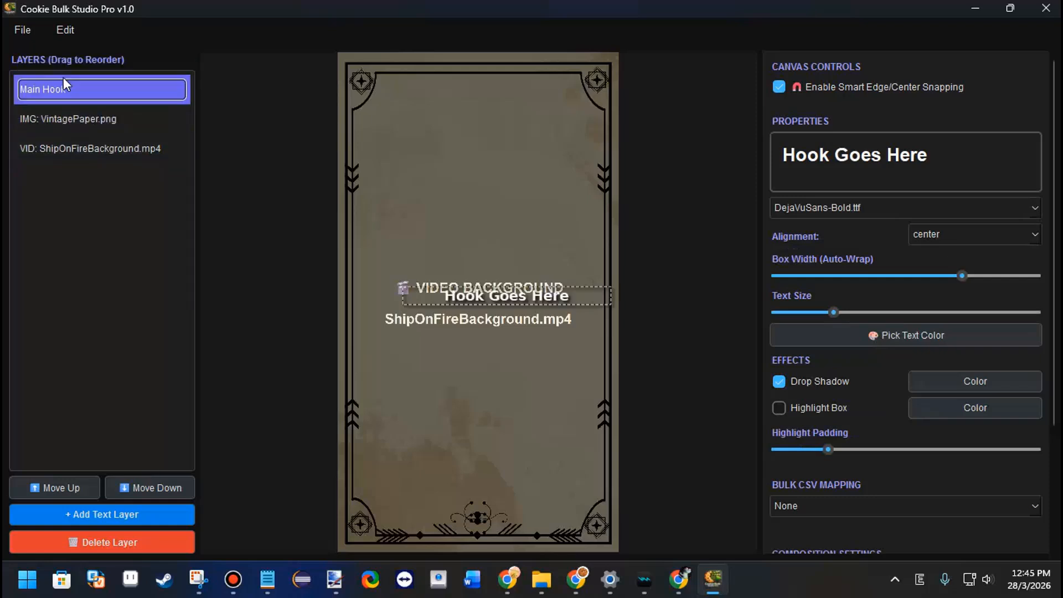
{"action": "left_click_drag", "start_coordinate": [543, 294], "coordinate": [531, 156]}
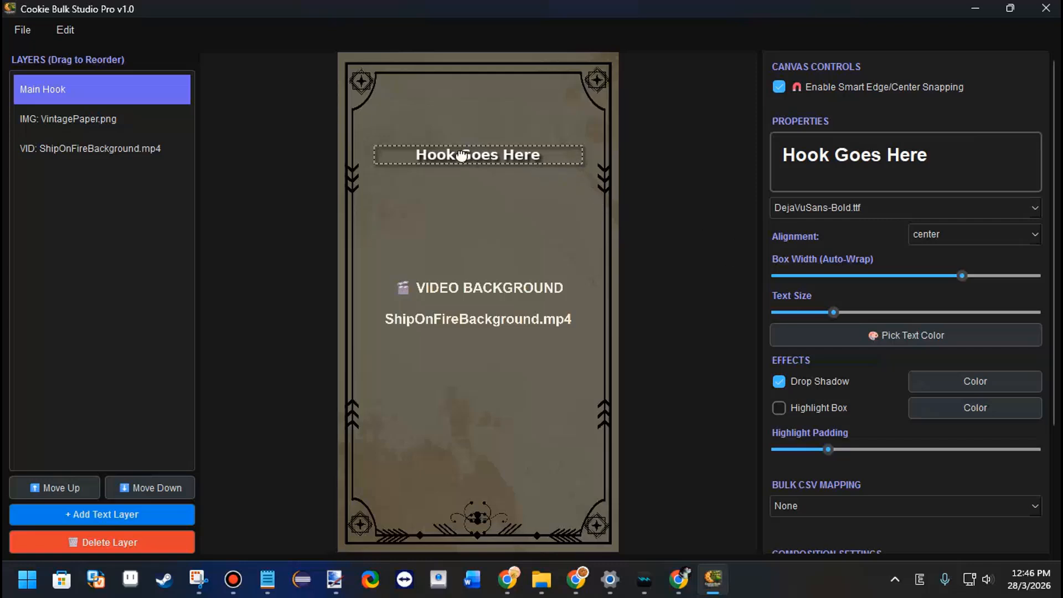
{"action": "left_click", "coordinate": [681, 176]}
- Open the bulk CSV mapping choices for the Main Hook text
{"action": "left_click", "coordinate": [487, 157]}
{"action": "scroll", "coordinate": [924, 266], "scroll_direction": "down", "scroll_amount": 3}
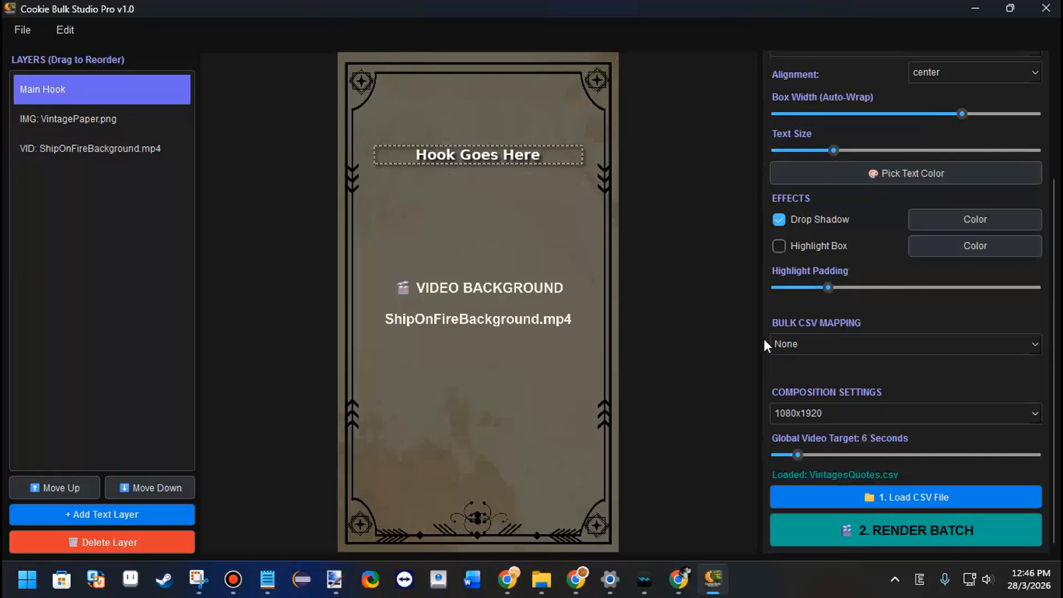
{"action": "left_click", "coordinate": [815, 350]}
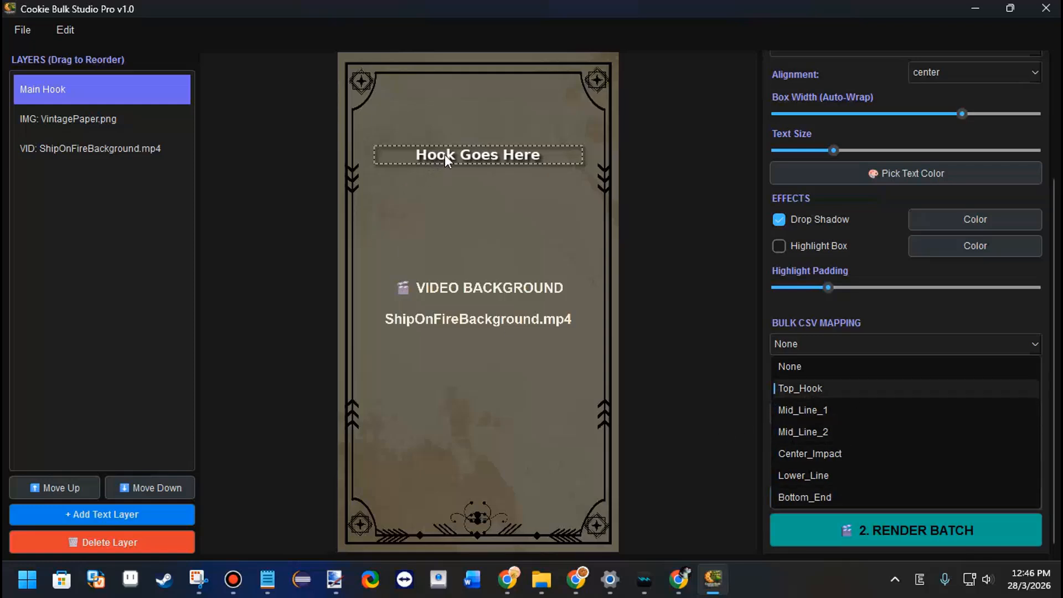
- Shift the hook text slightly upward, then duplicate it into six centred text layers spread down the frame in two groups of three
{"action": "left_click_drag", "start_coordinate": [444, 154], "coordinate": [449, 141]}
{"action": "key", "text": "ctrl+d"}
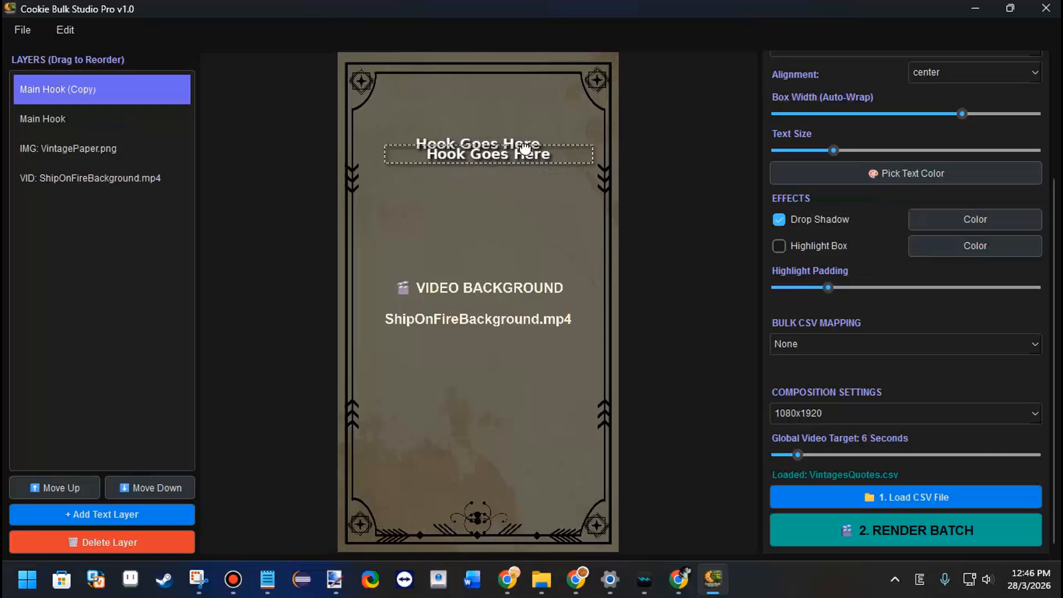
{"action": "left_click_drag", "start_coordinate": [525, 152], "coordinate": [514, 184]}
{"action": "key", "text": "ctrl+d"}
{"action": "left_click_drag", "start_coordinate": [523, 200], "coordinate": [509, 468]}
{"action": "left_click", "coordinate": [512, 145], "text": "ctrl"}
{"action": "left_click", "coordinate": [512, 187], "text": "ctrl"}
{"action": "key", "text": "ctrl+d"}
{"action": "left_click", "coordinate": [697, 346]}
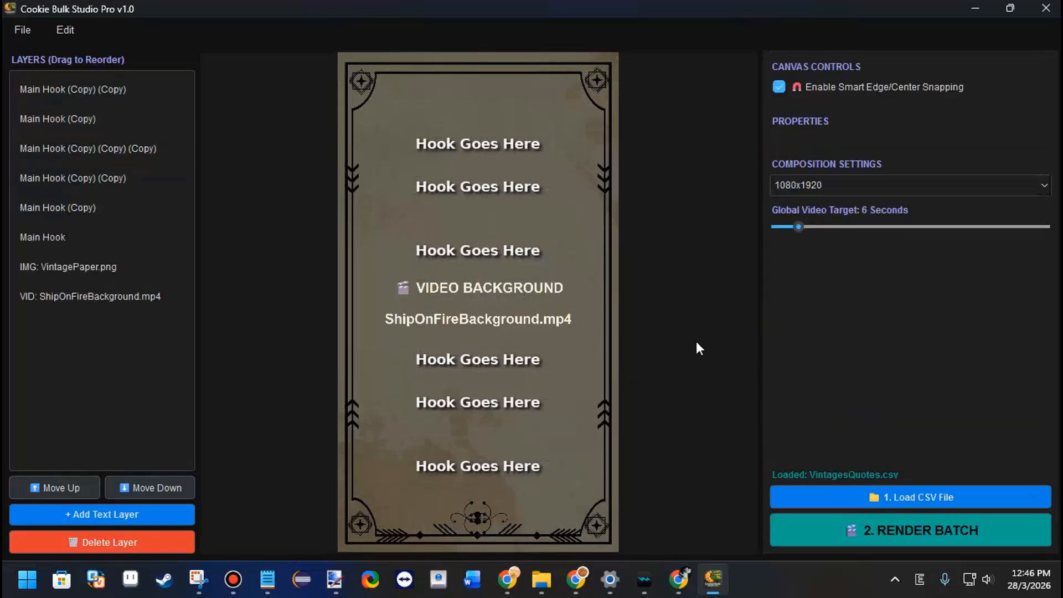
- Map the topmost hook text to the Top_Hook CSV column and the second one to Mid_Line_1
{"action": "left_click", "coordinate": [488, 143]}
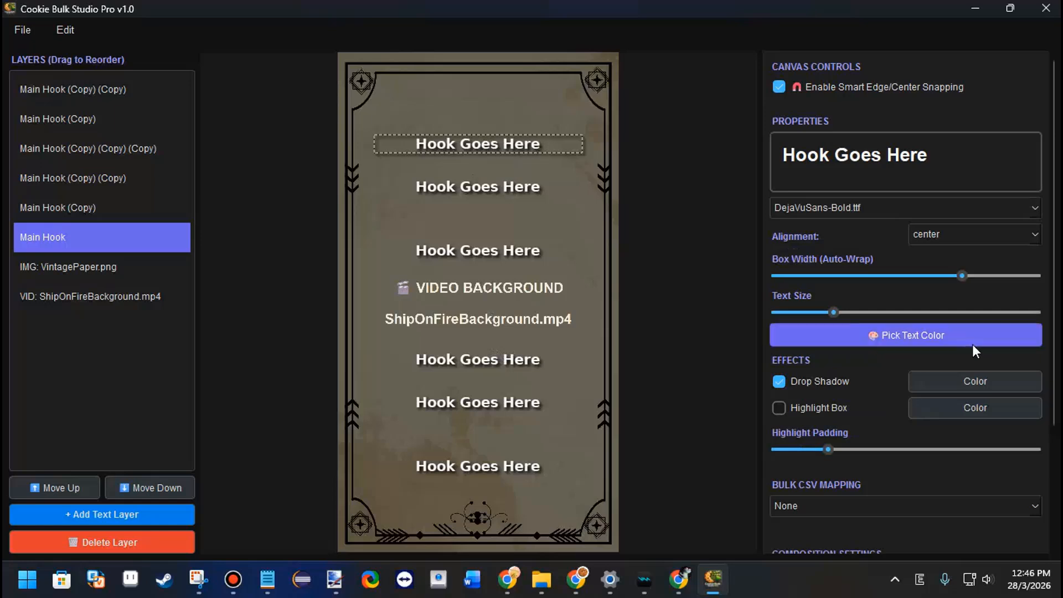
{"action": "scroll", "coordinate": [967, 363], "scroll_direction": "down", "scroll_amount": 3}
{"action": "left_click", "coordinate": [836, 364]}
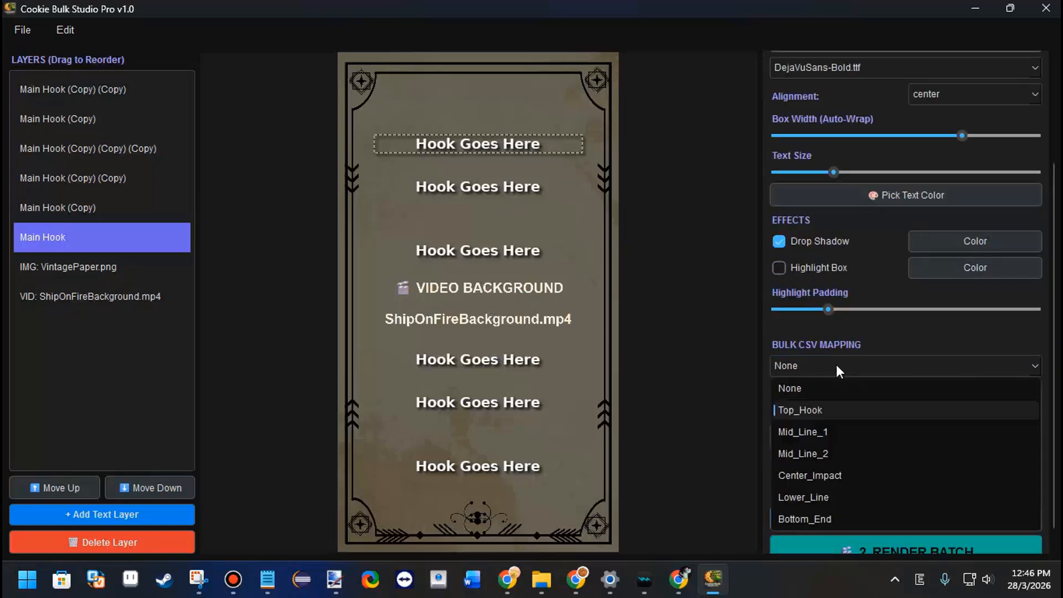
{"action": "left_click", "coordinate": [818, 408]}
{"action": "left_click", "coordinate": [444, 190]}
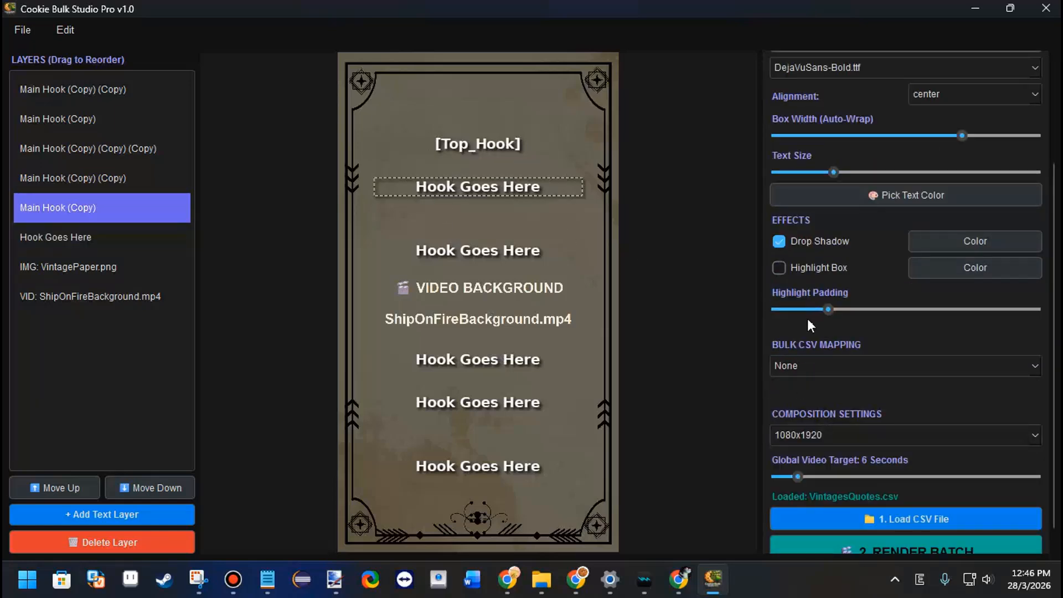
{"action": "left_click", "coordinate": [815, 365]}
{"action": "left_click", "coordinate": [802, 431]}
- Map the third hook text to the Mid_Line_2 CSV column and the fourth one to Center_Impact
{"action": "left_click", "coordinate": [437, 250]}
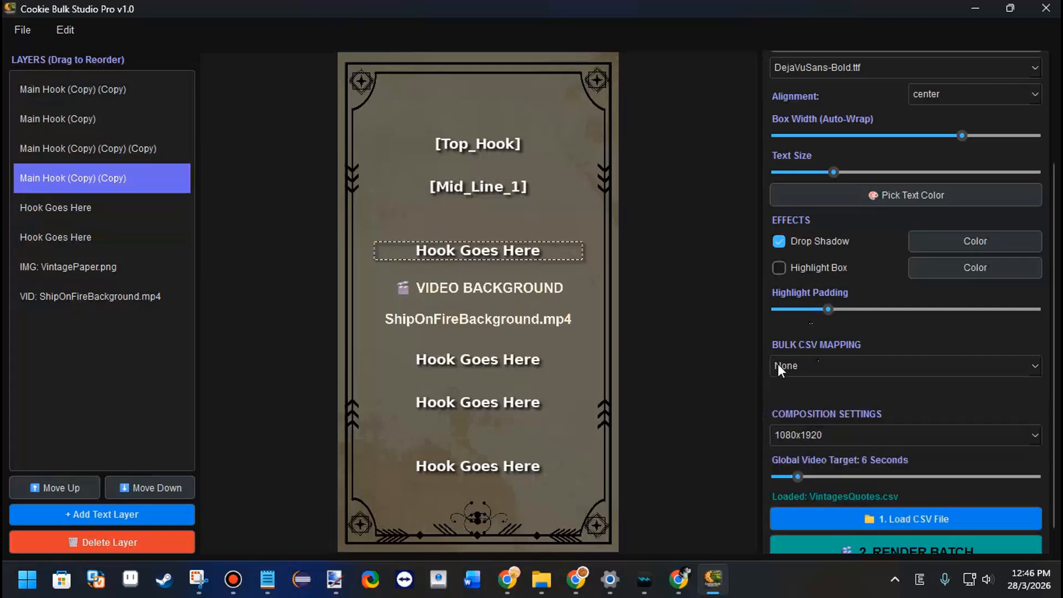
{"action": "left_click", "coordinate": [778, 363]}
{"action": "left_click", "coordinate": [813, 451]}
{"action": "left_click", "coordinate": [522, 359]}
{"action": "left_click", "coordinate": [788, 374]}
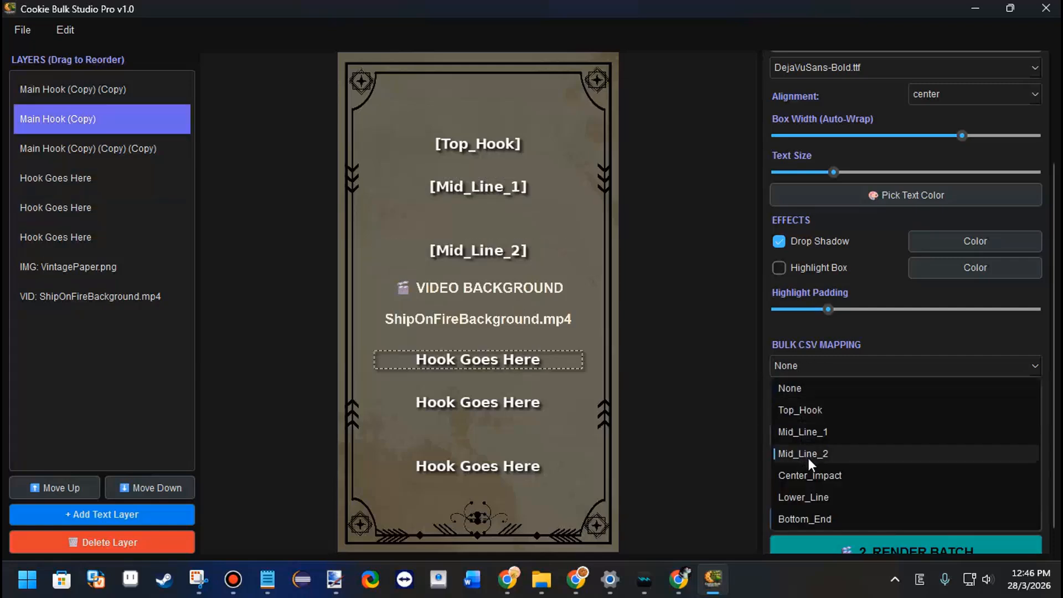
{"action": "left_click", "coordinate": [817, 473]}
- Map the fifth hook text to the Lower_Line CSV column and the lowest one to Bottom_End
{"action": "left_click", "coordinate": [438, 400]}
{"action": "left_click", "coordinate": [814, 366]}
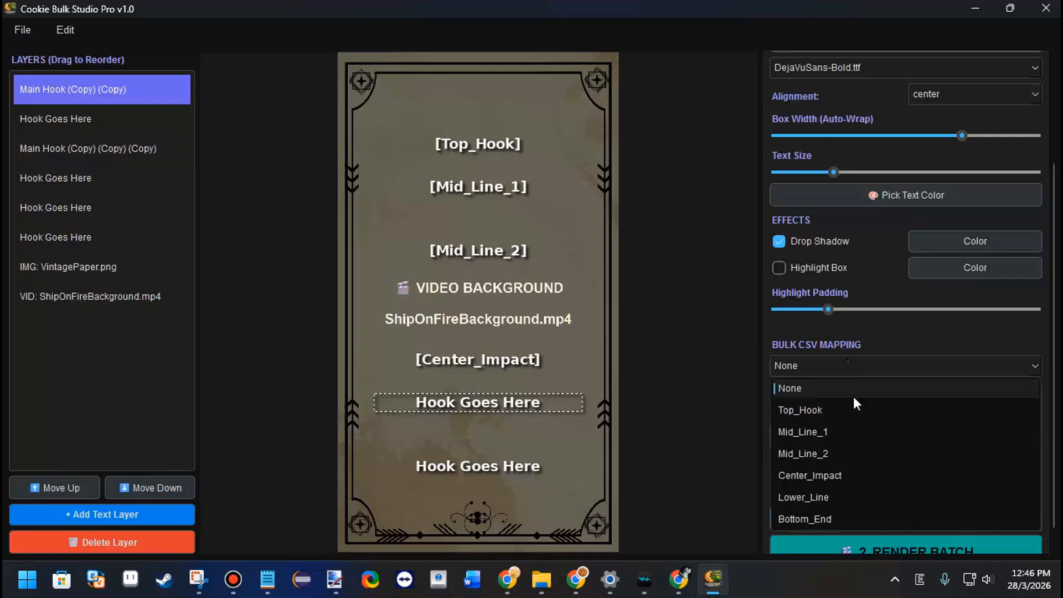
{"action": "left_click", "coordinate": [840, 493]}
{"action": "left_click", "coordinate": [537, 472]}
{"action": "left_click", "coordinate": [814, 366]}
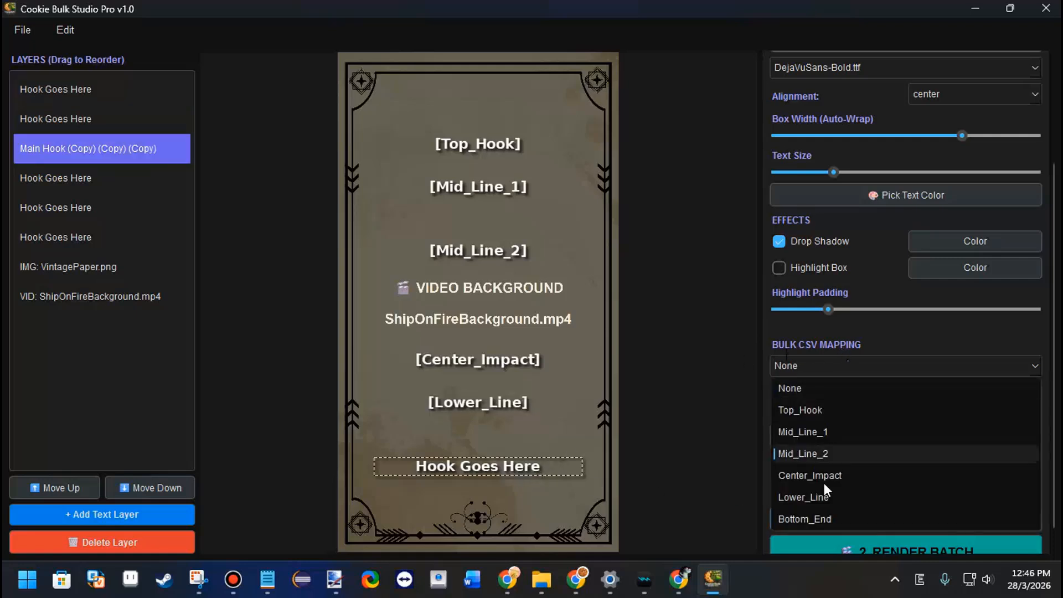
{"action": "left_click", "coordinate": [826, 517]}
- Move the upper four mapped texts higher to spread them along the frame, then start rendering the batch
{"action": "left_click", "coordinate": [448, 161]}
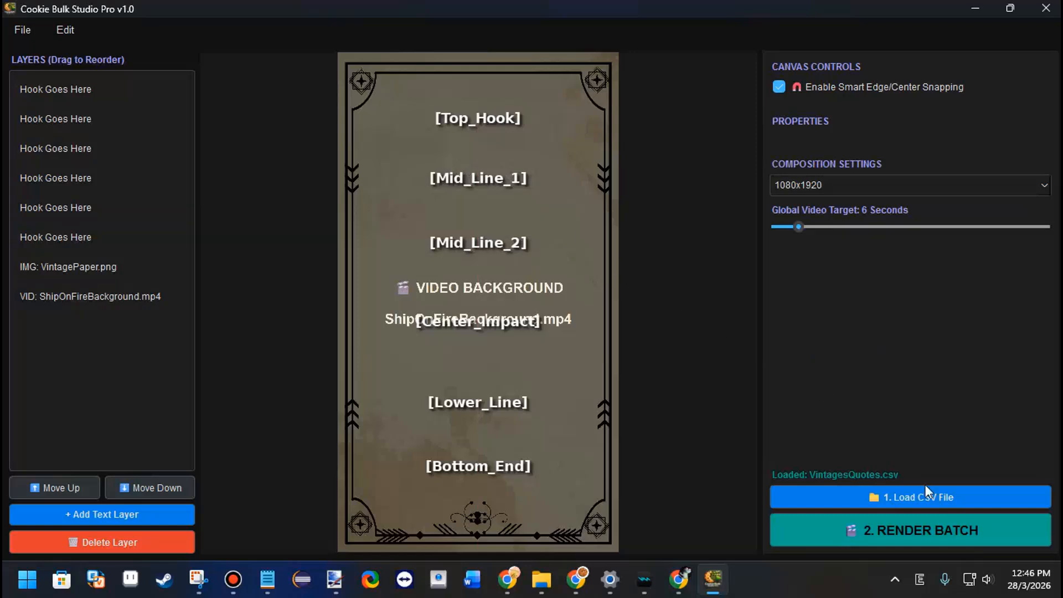
{"action": "left_click", "coordinate": [902, 530]}
{"action": "left_click", "coordinate": [585, 304]}
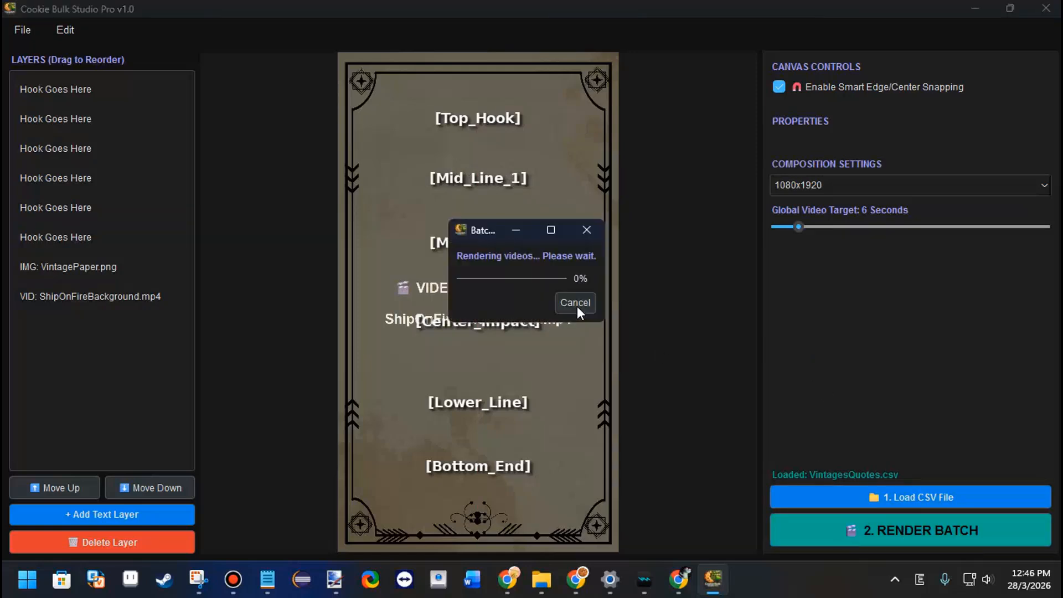
- Play the rendered video_001.mp4 from the output_videos folder, then return to Cookie Bulk Studio Pro and dismiss the render message
{"action": "left_click", "coordinate": [543, 581]}
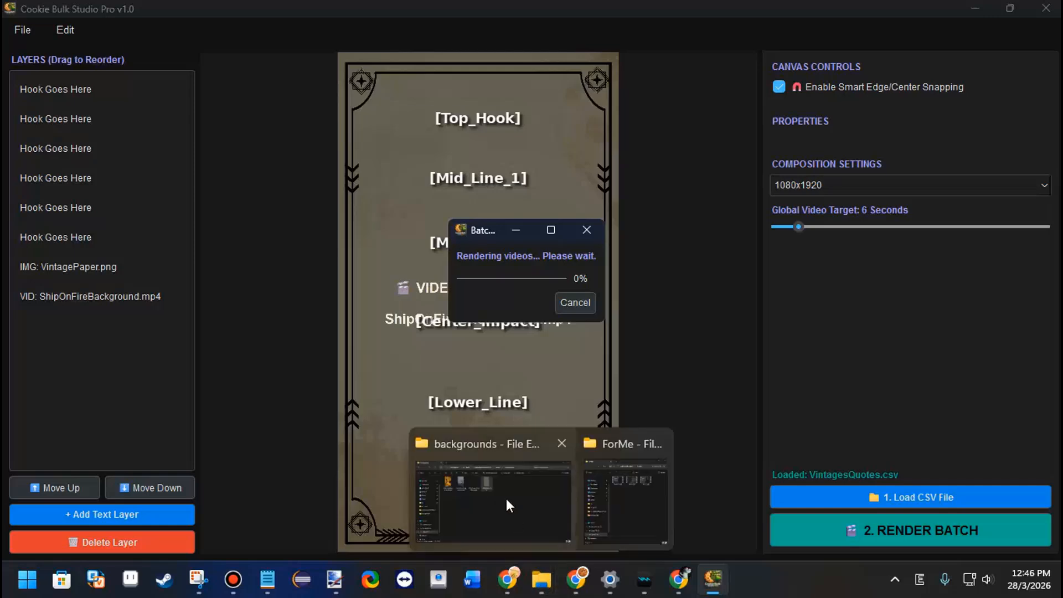
{"action": "left_click", "coordinate": [506, 499]}
{"action": "left_click", "coordinate": [478, 43]}
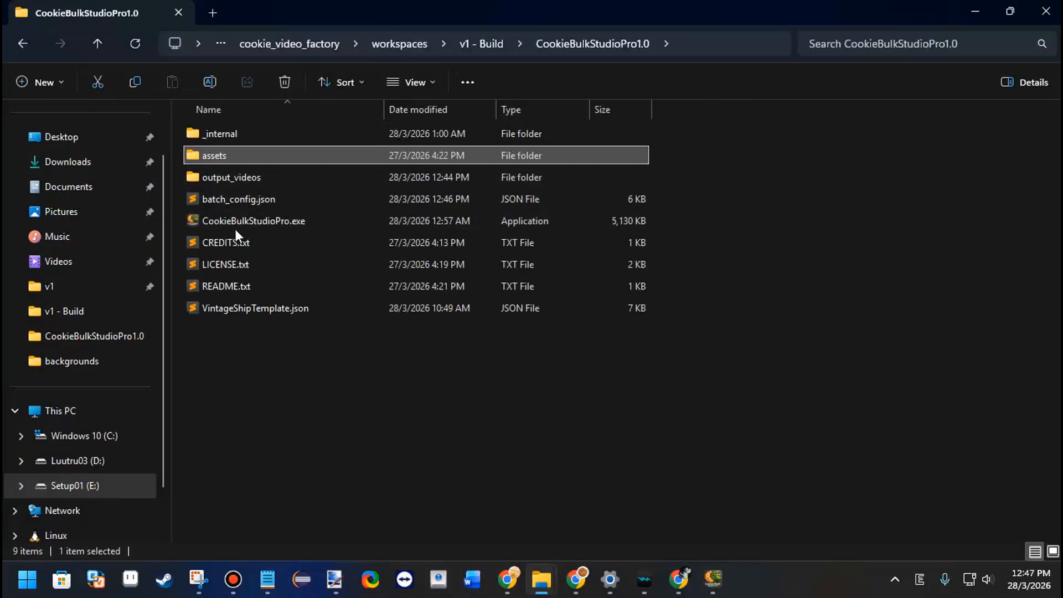
{"action": "double_click", "coordinate": [234, 178]}
{"action": "double_click", "coordinate": [275, 224]}
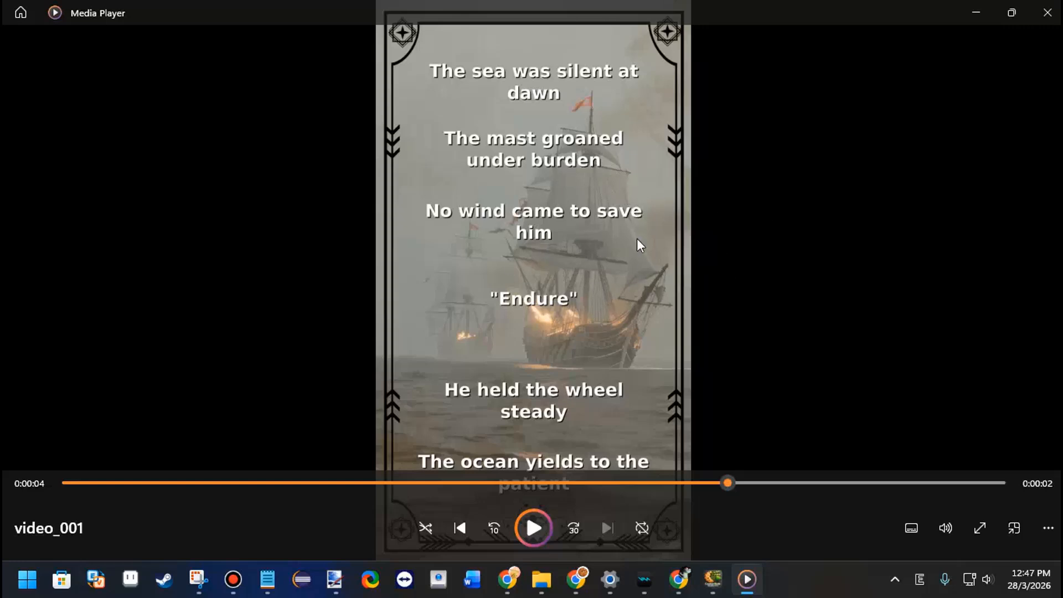
{"action": "left_click", "coordinate": [1047, 13]}
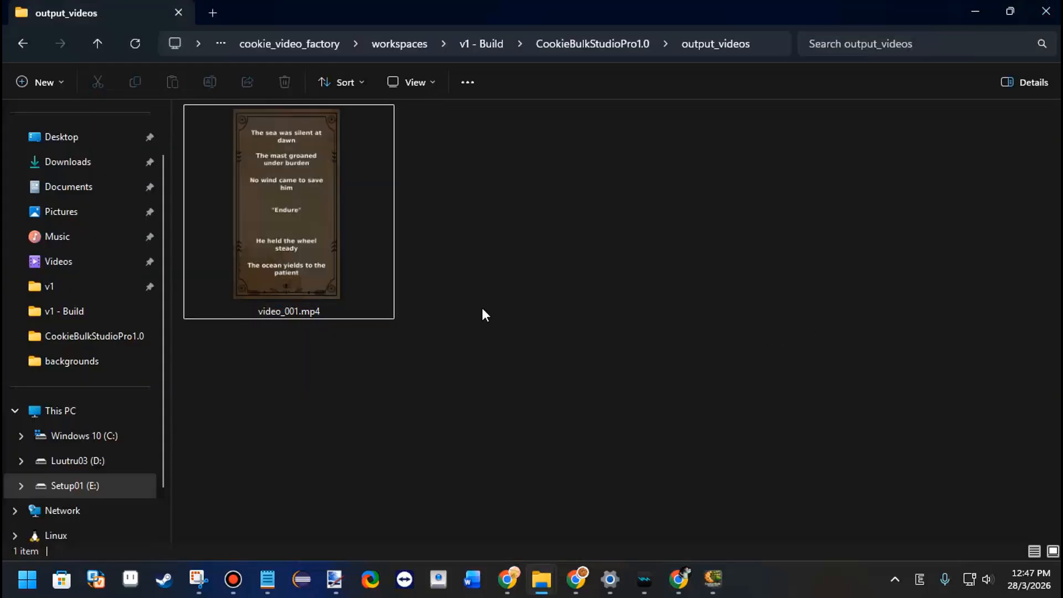
{"action": "left_click", "coordinate": [713, 579]}
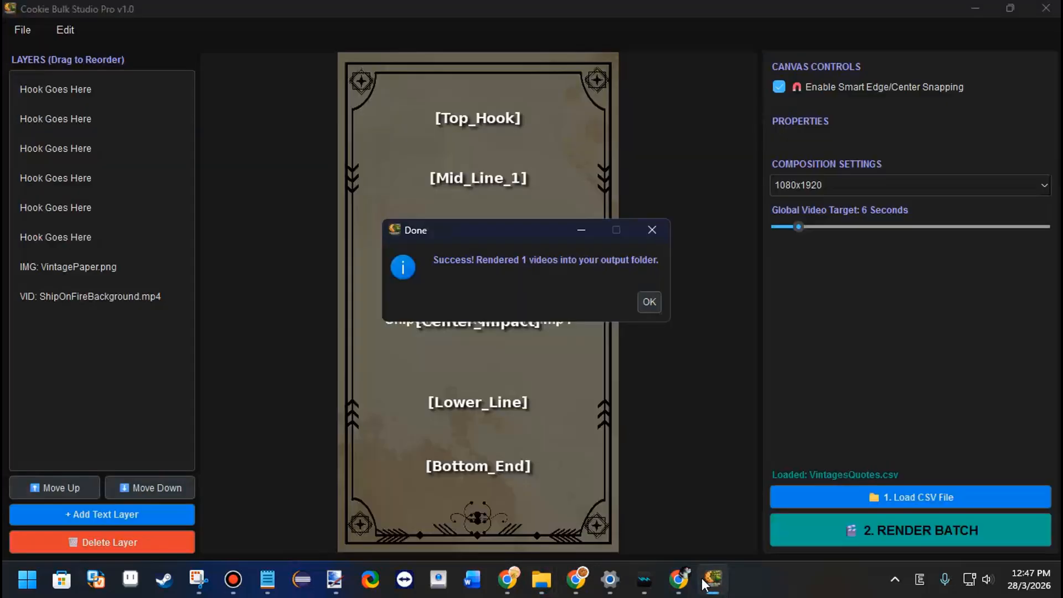
{"action": "left_click", "coordinate": [647, 304]}
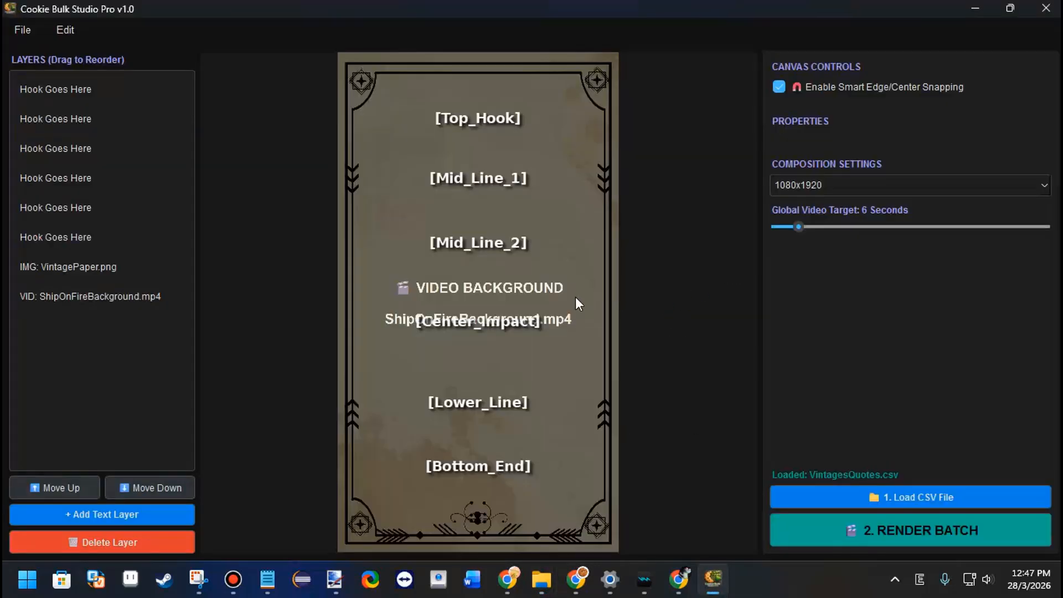
- Slightly increase the text size of the Top_Hook layer
{"action": "left_click", "coordinate": [494, 117]}
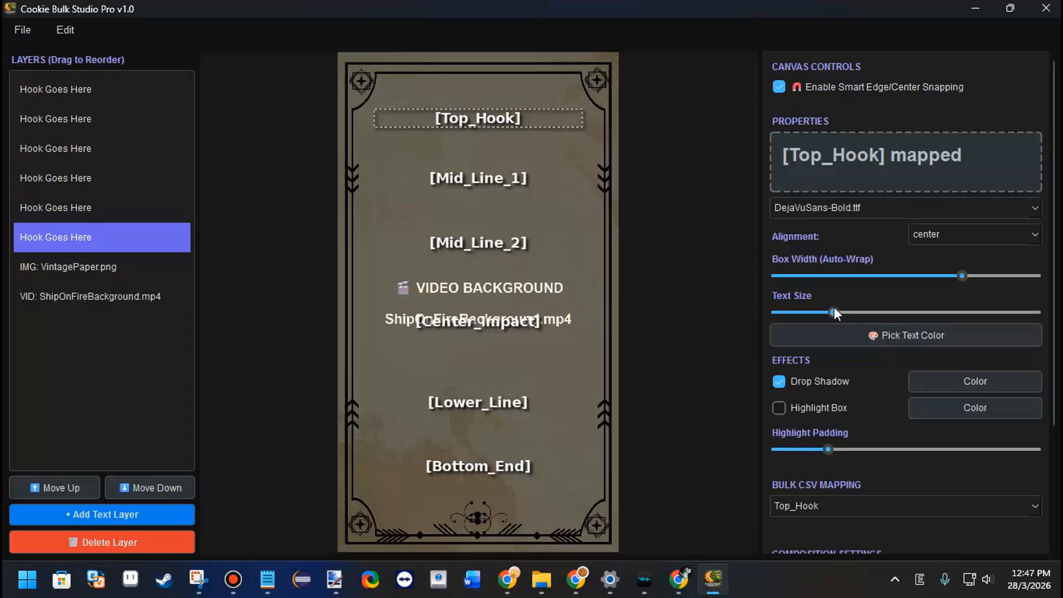
{"action": "left_click_drag", "start_coordinate": [834, 312], "coordinate": [848, 314]}
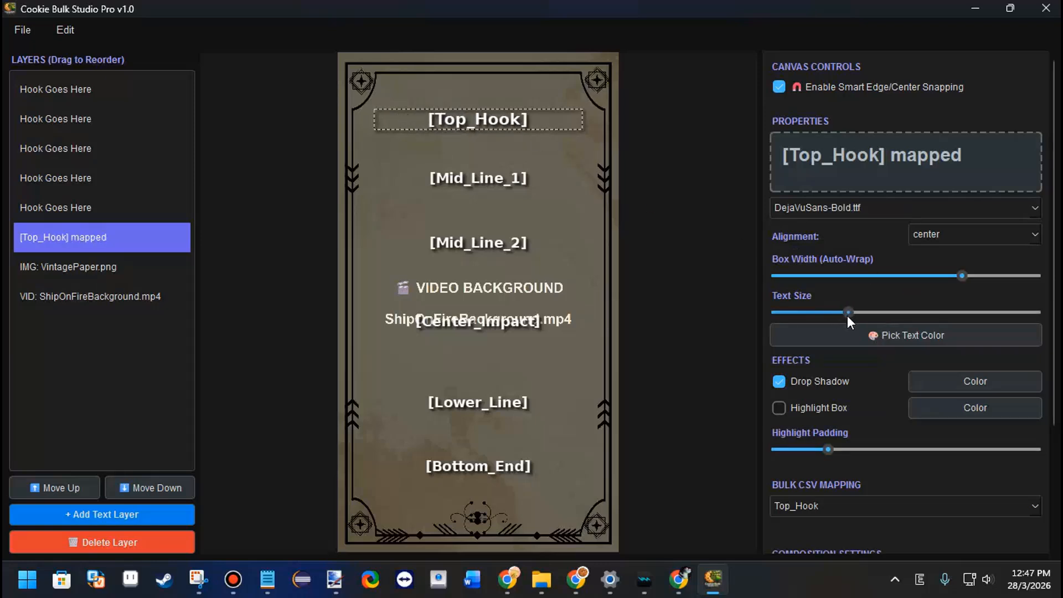
- Set the font of the Mid_Line_1 and Mid_Line_2 texts to DejaVuSans.ttf
{"action": "left_click", "coordinate": [478, 180]}
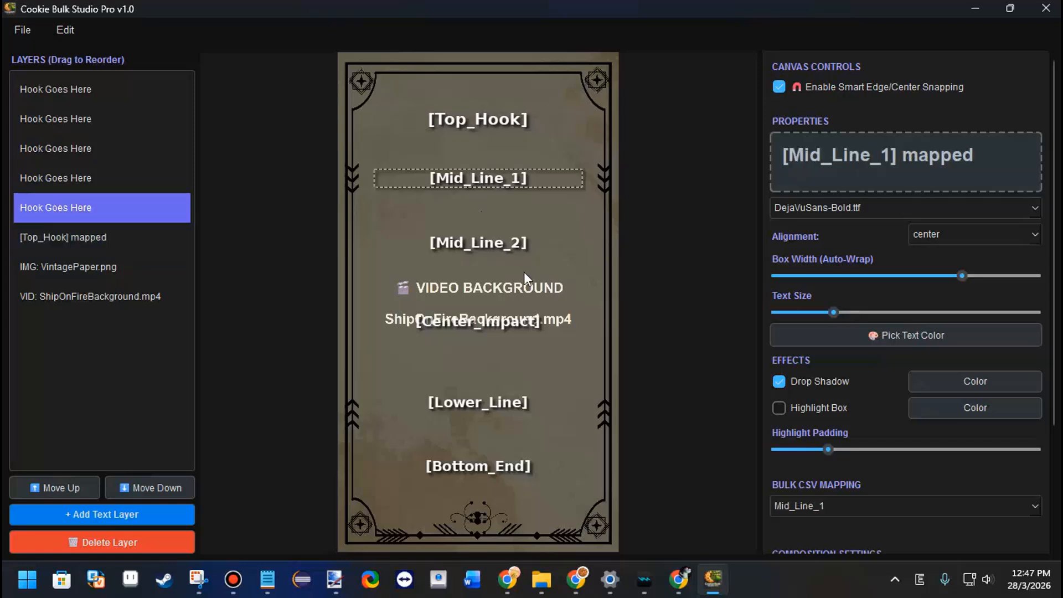
{"action": "left_click", "coordinate": [506, 248]}
{"action": "left_click", "coordinate": [515, 177]}
{"action": "left_click", "coordinate": [802, 215]}
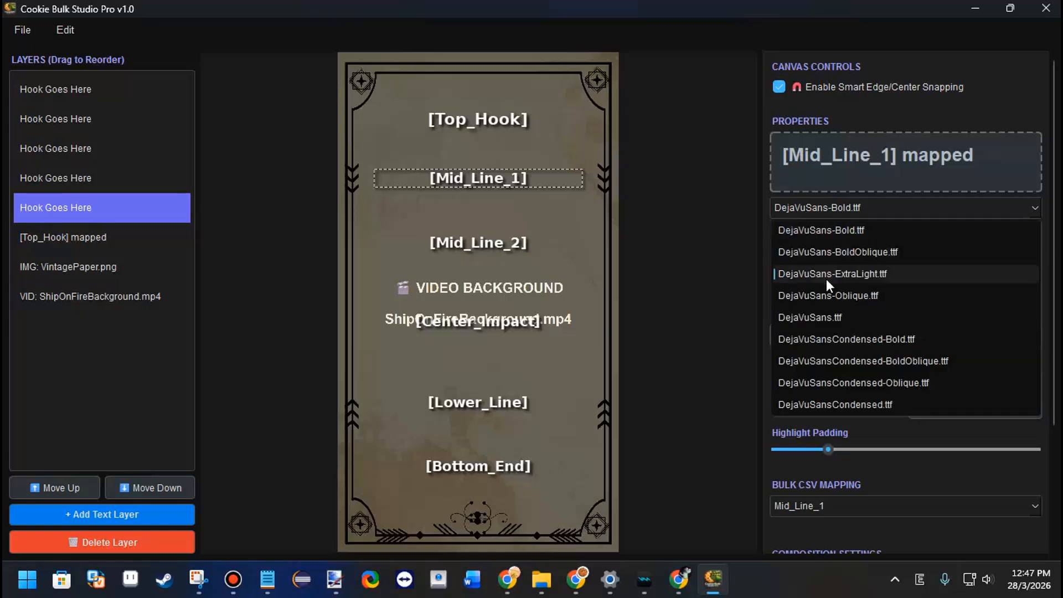
{"action": "left_click", "coordinate": [858, 318]}
{"action": "left_click", "coordinate": [515, 242]}
{"action": "left_click", "coordinate": [836, 209]}
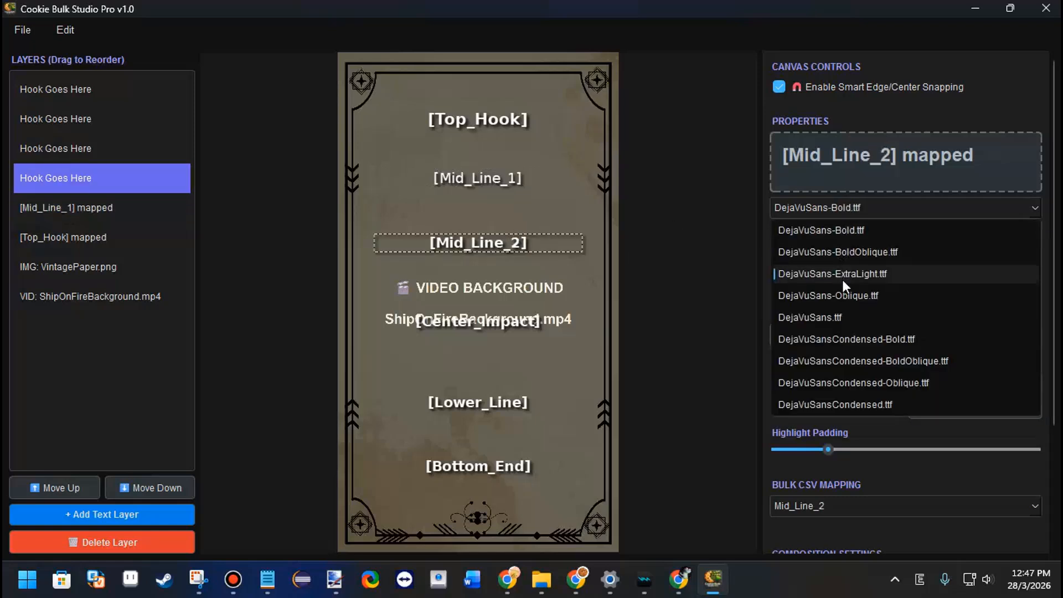
{"action": "left_click", "coordinate": [848, 318]}
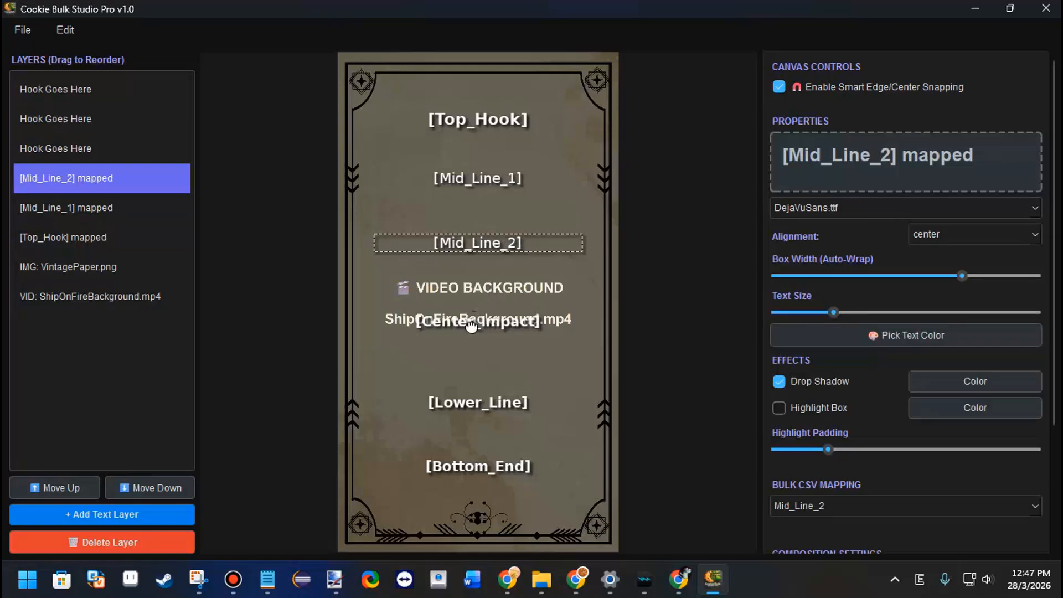
- Greatly enlarge the Center_Impact text until its placeholder wraps onto two lines, and shift it slightly upward
{"action": "left_click", "coordinate": [471, 326]}
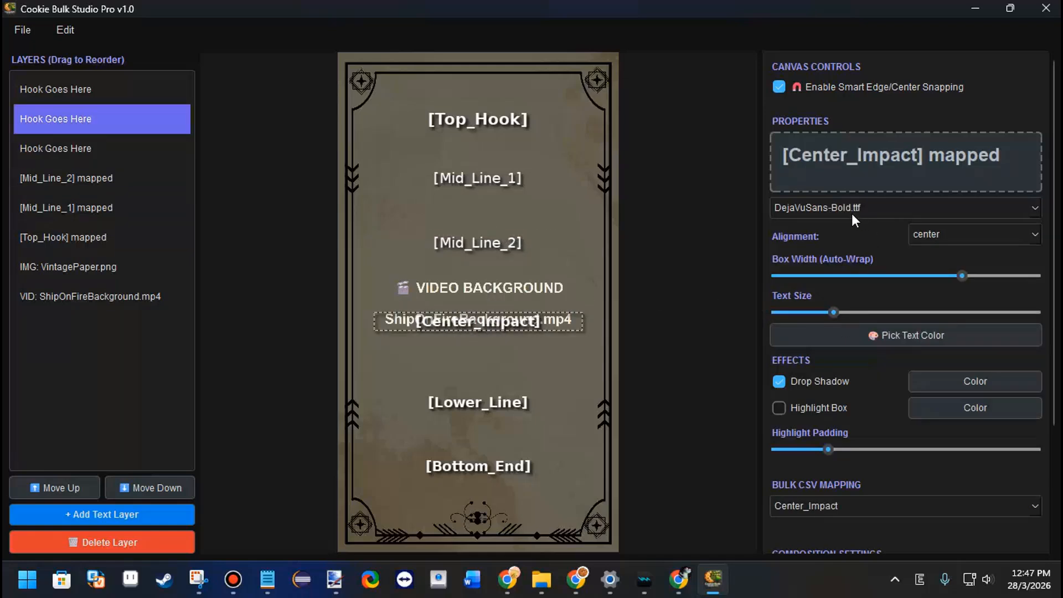
{"action": "left_click_drag", "start_coordinate": [840, 310], "coordinate": [926, 323]}
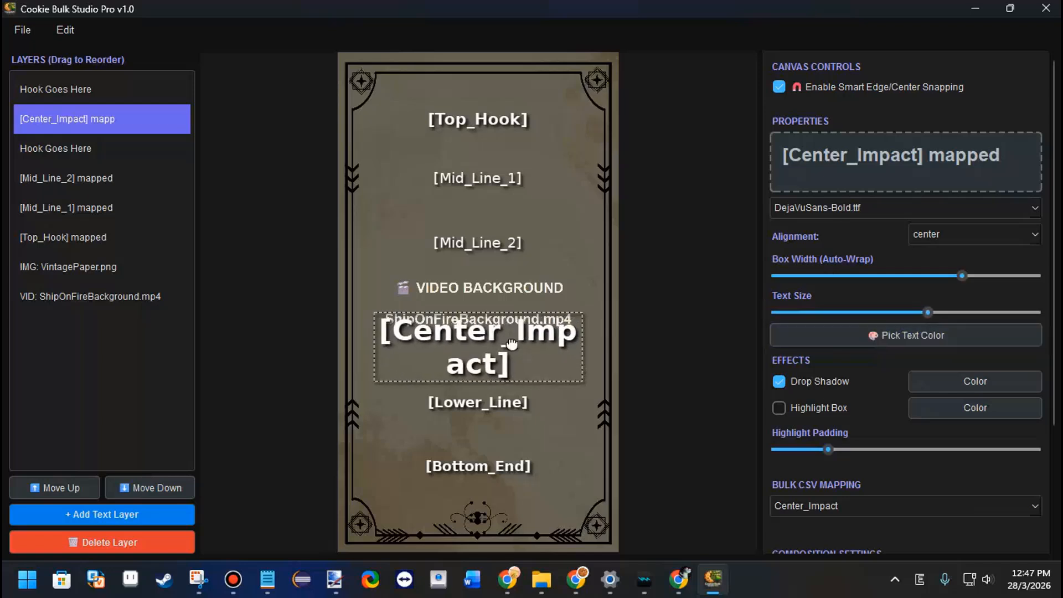
{"action": "left_click_drag", "start_coordinate": [506, 356], "coordinate": [510, 327]}
- Set the font of the Lower_Line and Bottom_End texts to DejaVuSans.ttf
{"action": "left_click", "coordinate": [501, 404]}
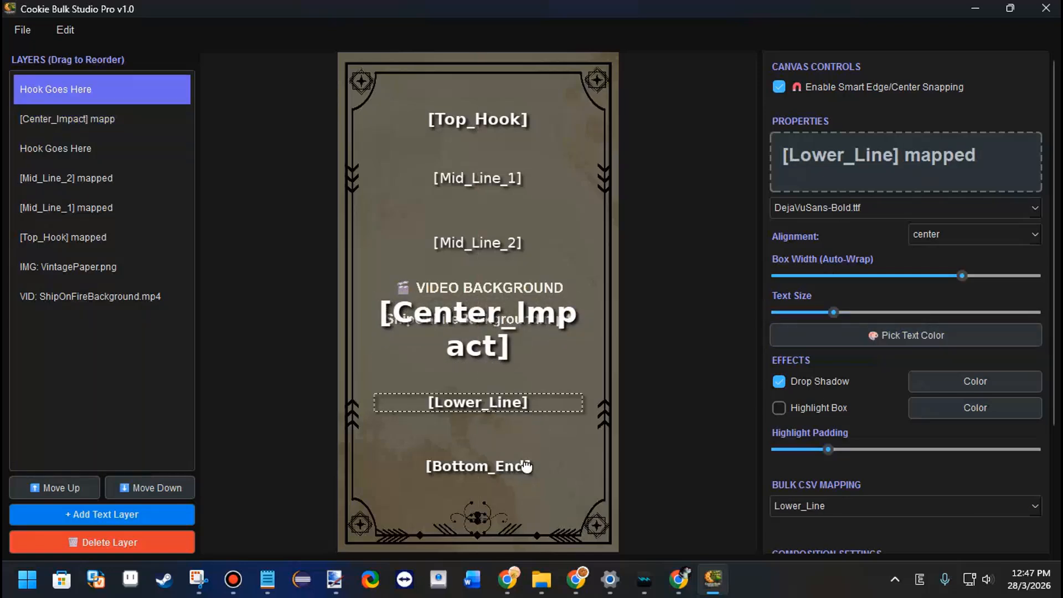
{"action": "left_click", "coordinate": [849, 213]}
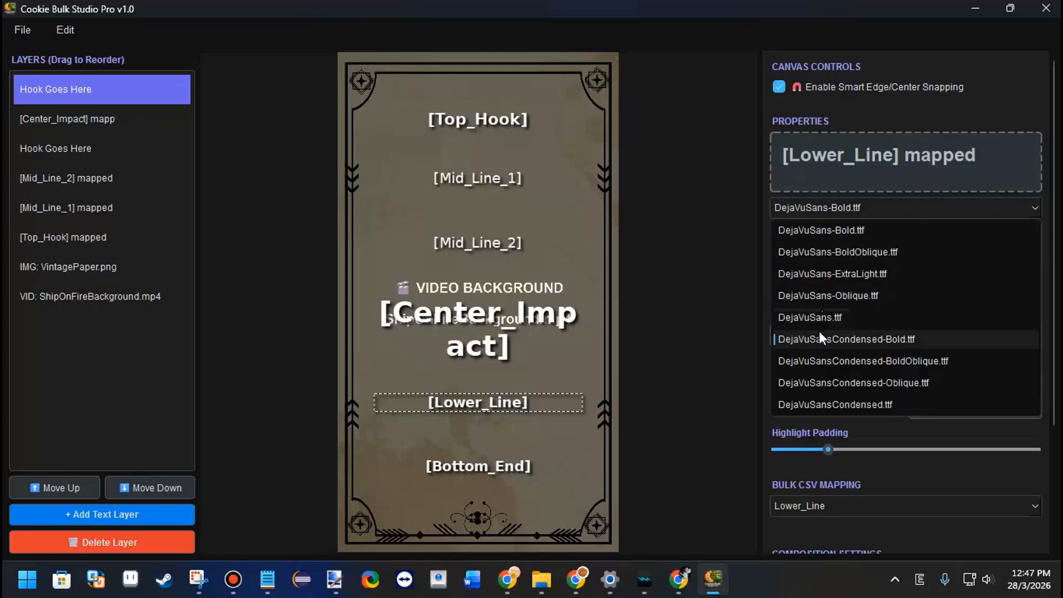
{"action": "left_click", "coordinate": [820, 317]}
{"action": "left_click", "coordinate": [481, 463]}
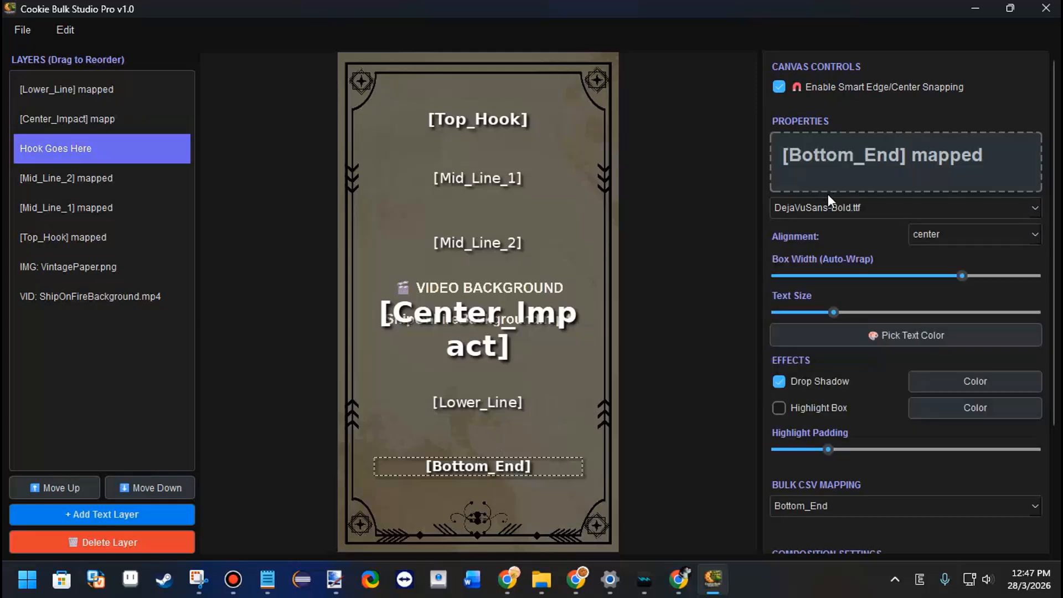
{"action": "left_click", "coordinate": [830, 207]}
{"action": "left_click", "coordinate": [814, 318]}
- Move the Lower_Line and Bottom_End texts upward, closer to the centre, and nudge Center_Impact slightly down
{"action": "left_click", "coordinate": [503, 401]}
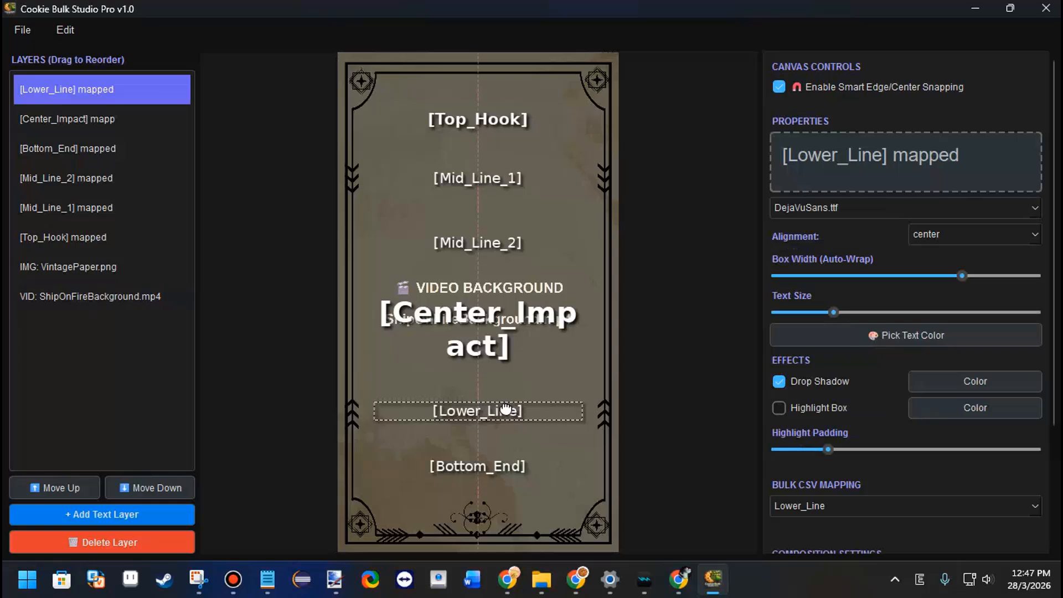
{"action": "left_click_drag", "start_coordinate": [515, 410], "coordinate": [517, 364]}
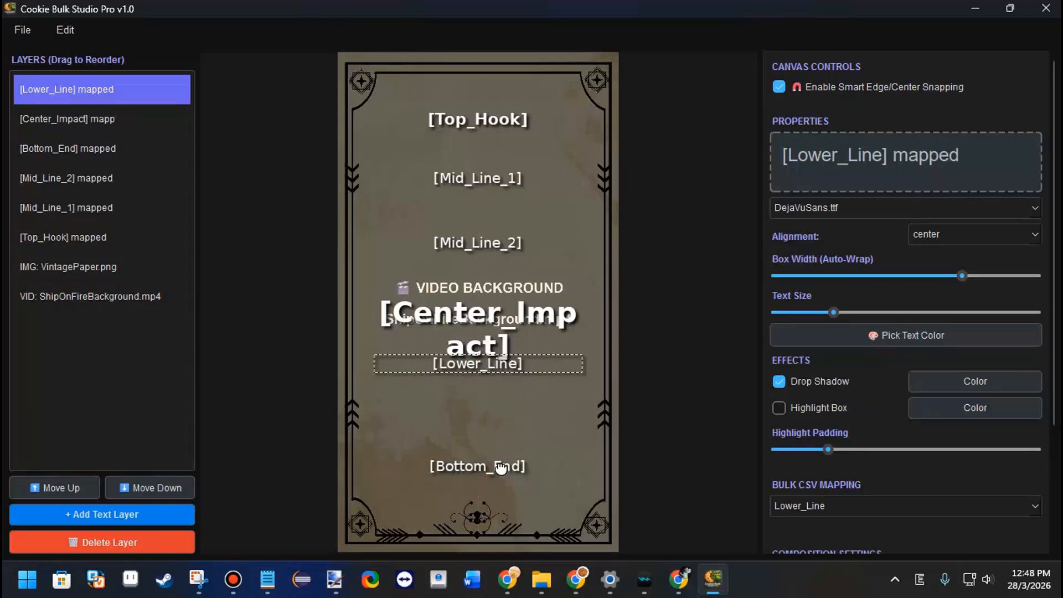
{"action": "left_click_drag", "start_coordinate": [499, 467], "coordinate": [498, 430]}
{"action": "left_click", "coordinate": [646, 306]}
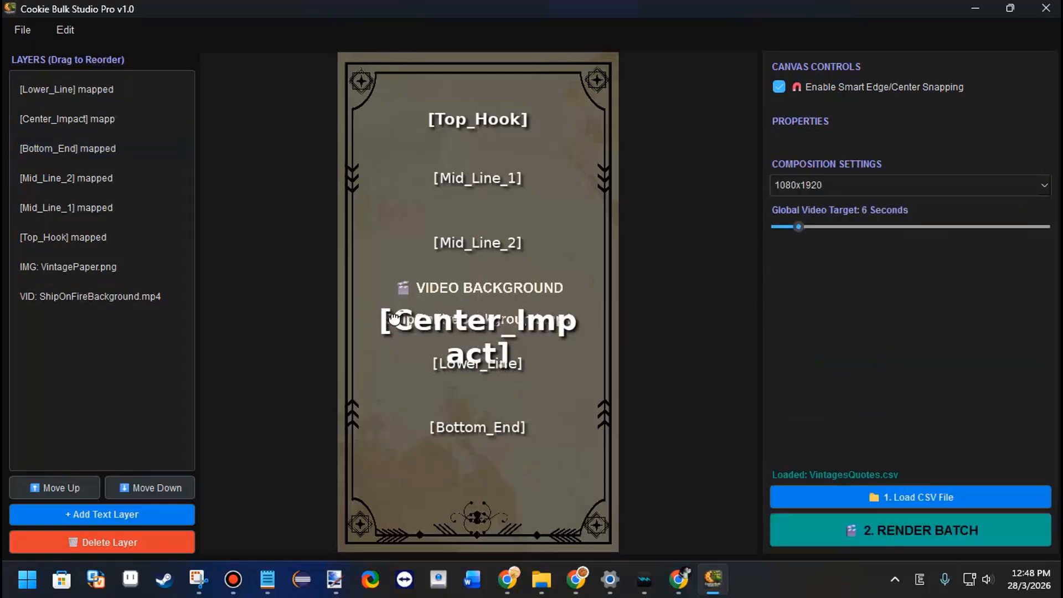
{"action": "left_click", "coordinate": [462, 318]}
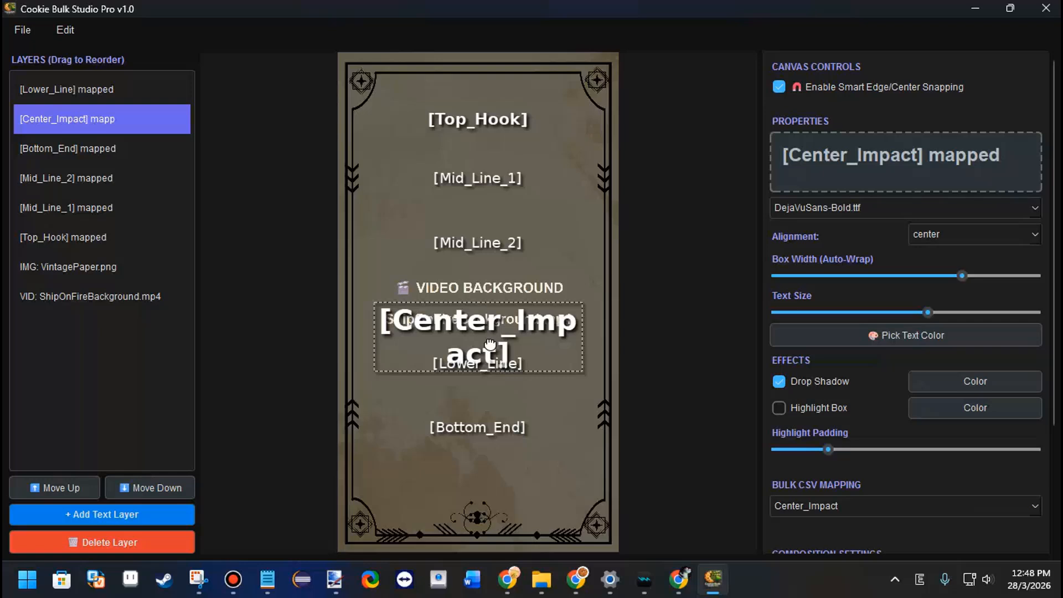
- Change the Top_Hook text colour to the pale cream #fff6e0
{"action": "left_click", "coordinate": [498, 119]}
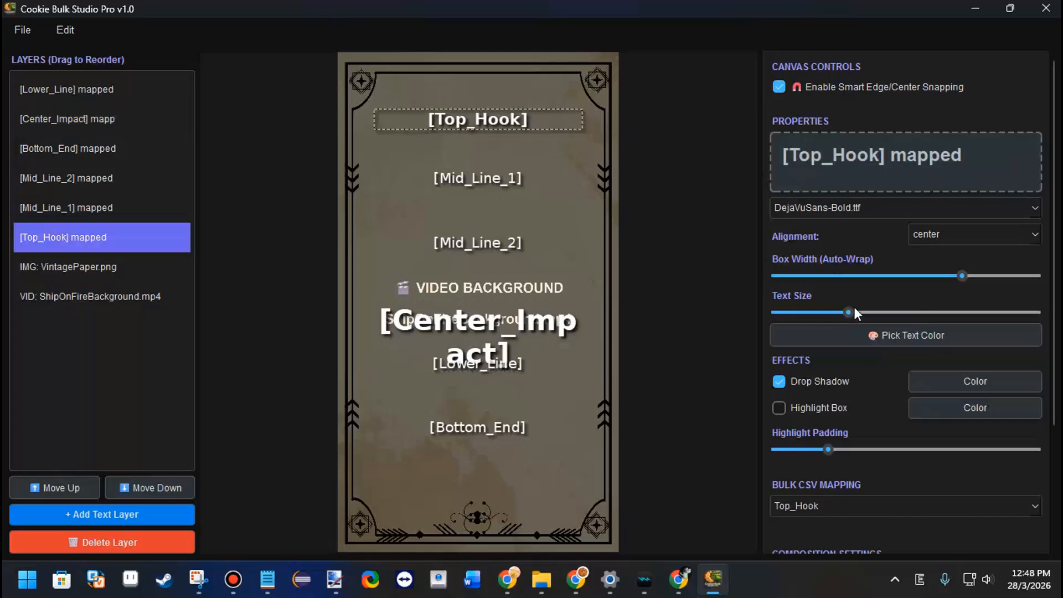
{"action": "left_click", "coordinate": [865, 340]}
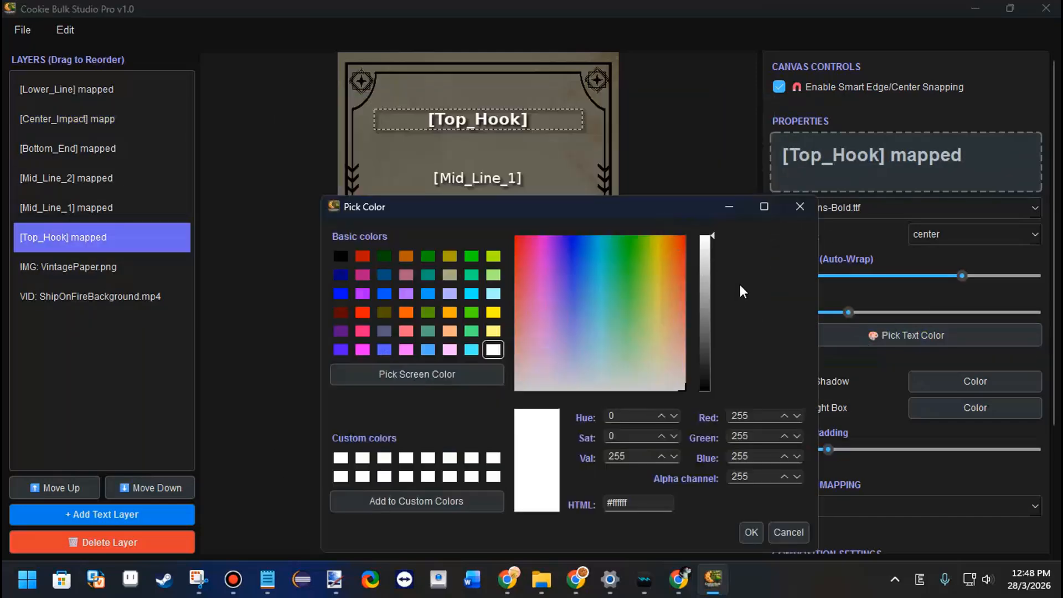
{"action": "left_click_drag", "start_coordinate": [669, 275], "coordinate": [666, 372]}
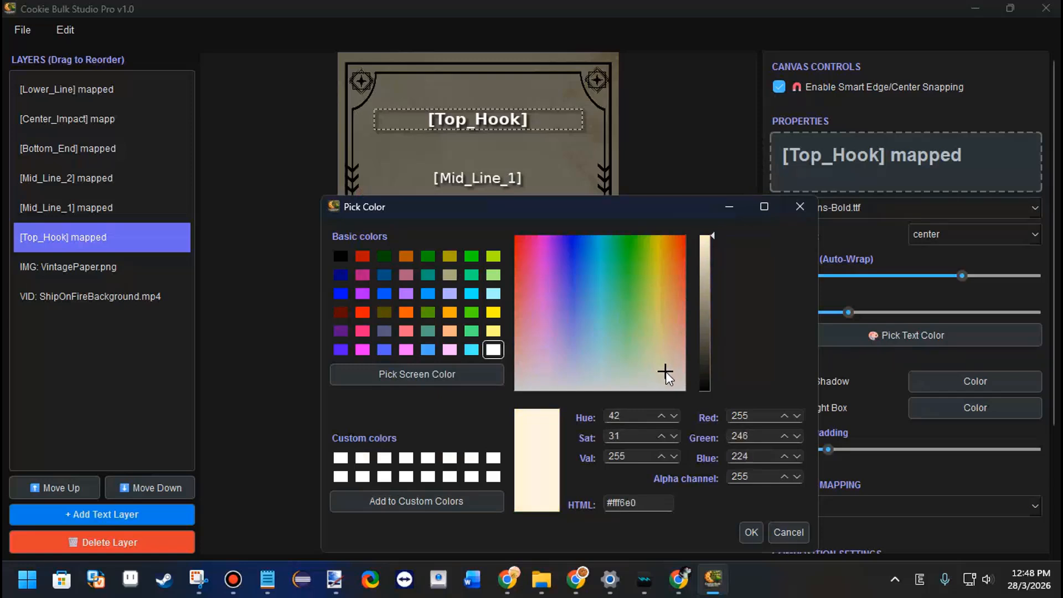
{"action": "left_click", "coordinate": [757, 536]}
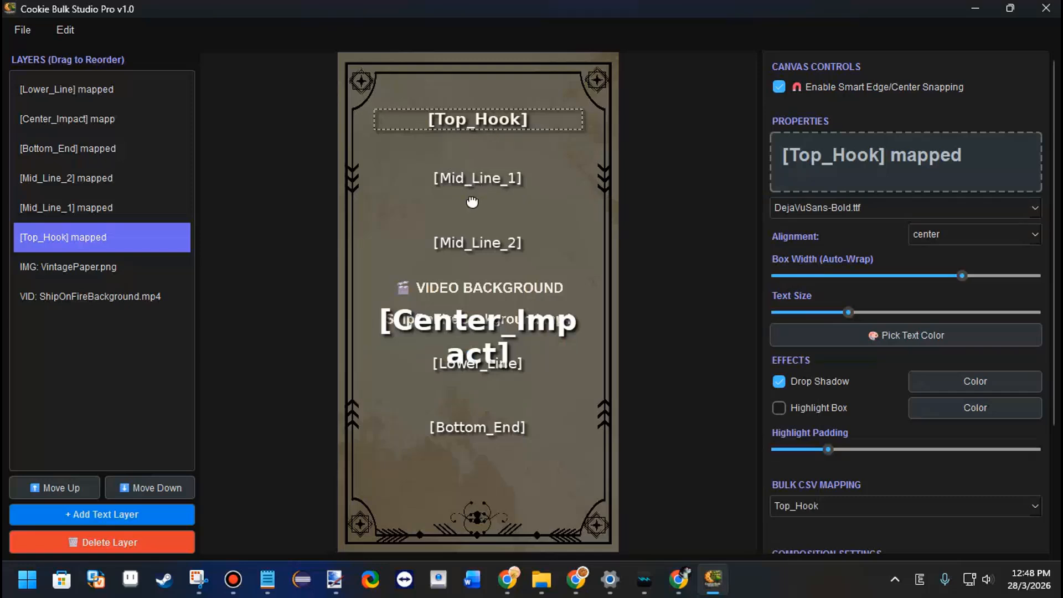
- Change the Center_Impact text colour to a light golden orange
{"action": "left_click", "coordinate": [472, 322]}
{"action": "left_click", "coordinate": [867, 333]}
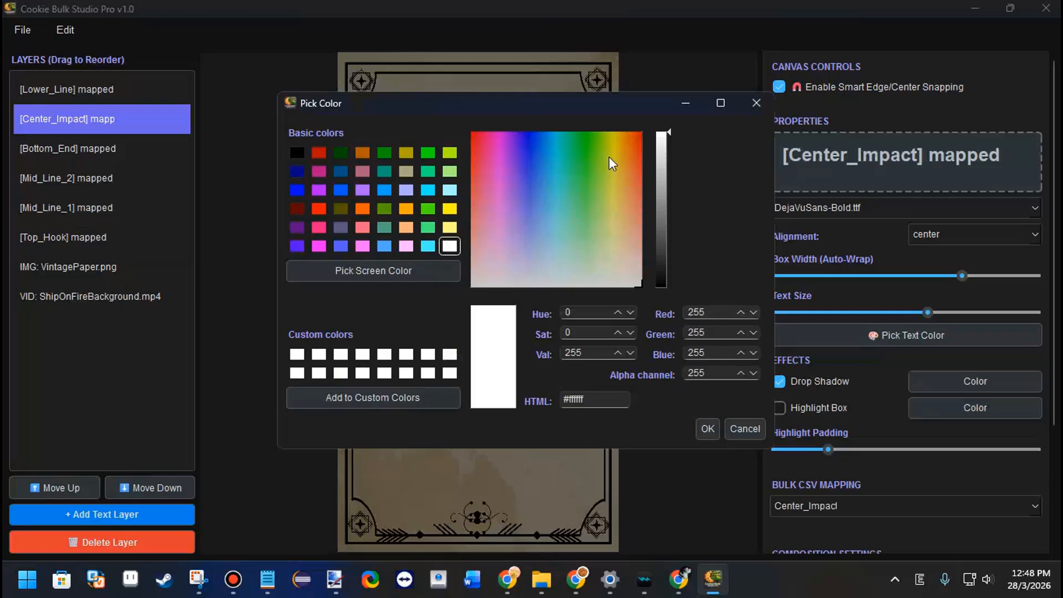
{"action": "left_click_drag", "start_coordinate": [623, 152], "coordinate": [625, 210]}
{"action": "left_click", "coordinate": [708, 428]}
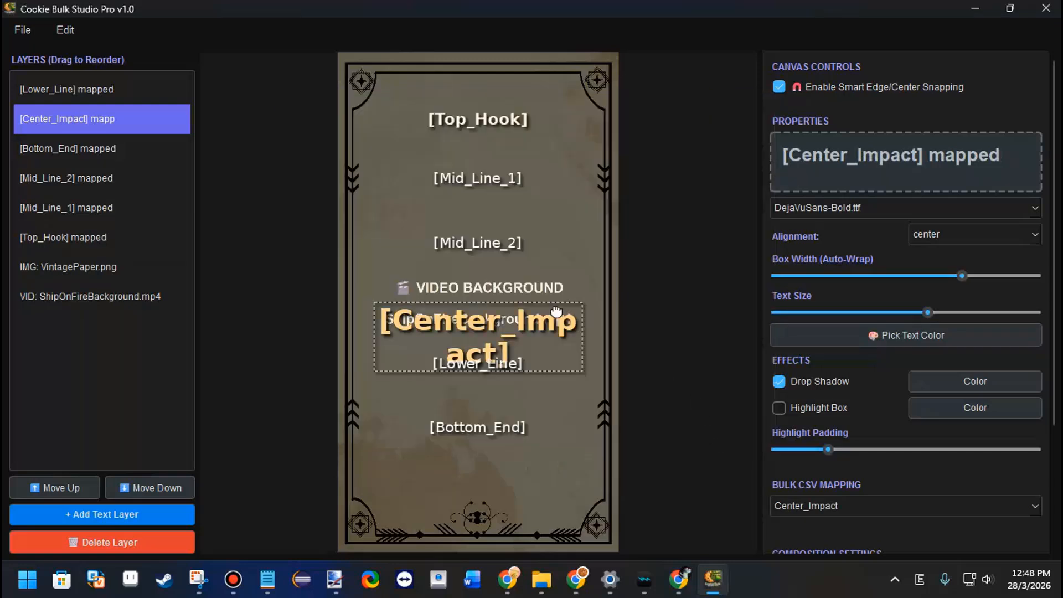
- Fine-tune the vertical spacing of the text layers, lowering Top_Hook and Mid_Line_1 slightly and keeping all layers horizontally centred
{"action": "left_click_drag", "start_coordinate": [538, 326], "coordinate": [537, 327]}
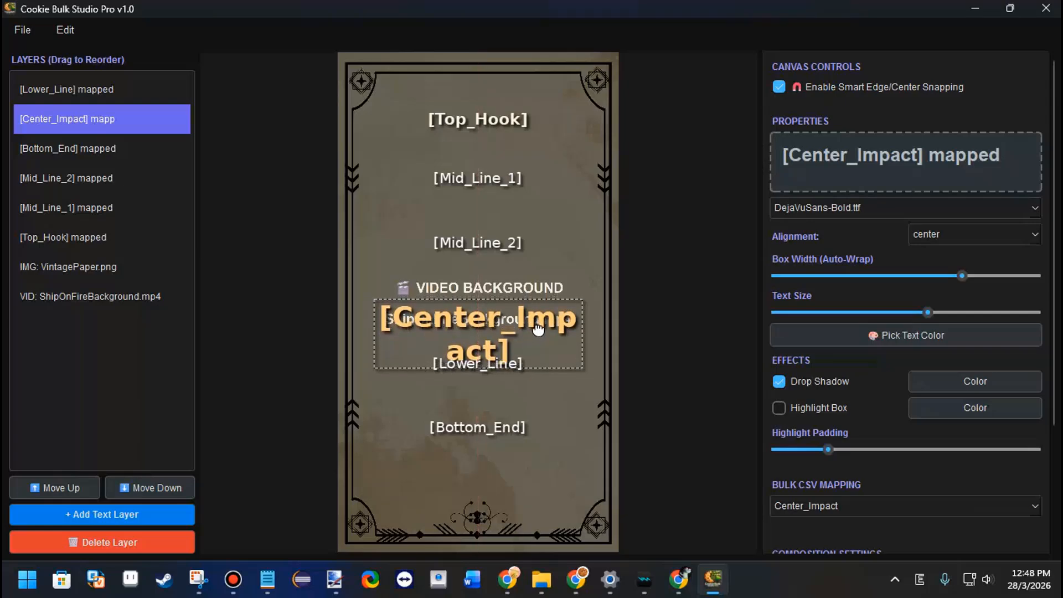
{"action": "left_click", "coordinate": [505, 361]}
{"action": "left_click", "coordinate": [496, 125]}
{"action": "scroll", "coordinate": [976, 354], "scroll_direction": "down", "scroll_amount": 3}
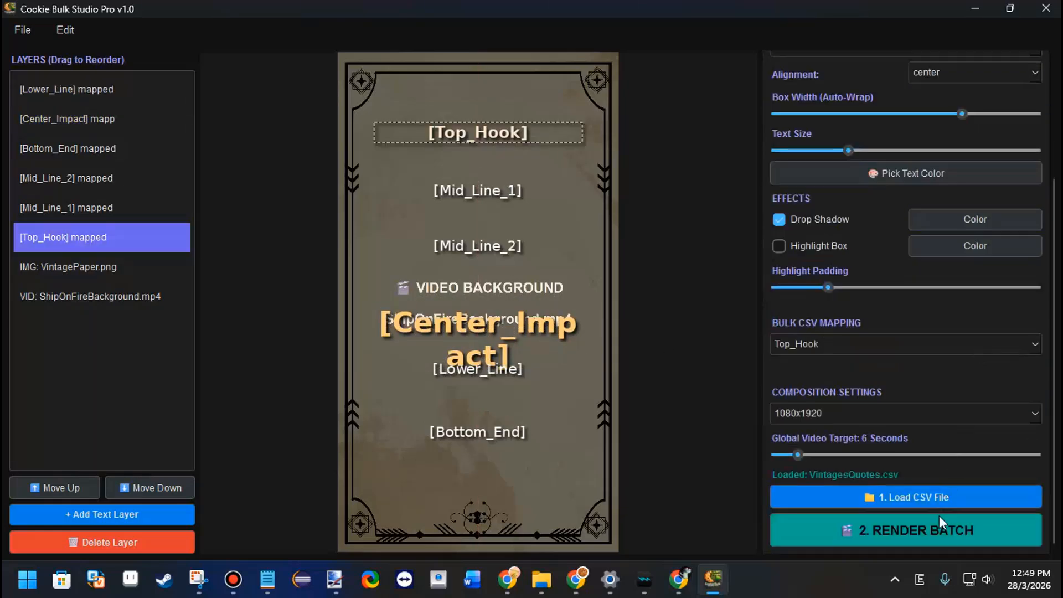
- Render the batch from VintagesQuotes.csv and play the resulting video_001.mp4 from the output_videos folder to check the layout
{"action": "left_click", "coordinate": [935, 527]}
{"action": "left_click", "coordinate": [586, 302]}
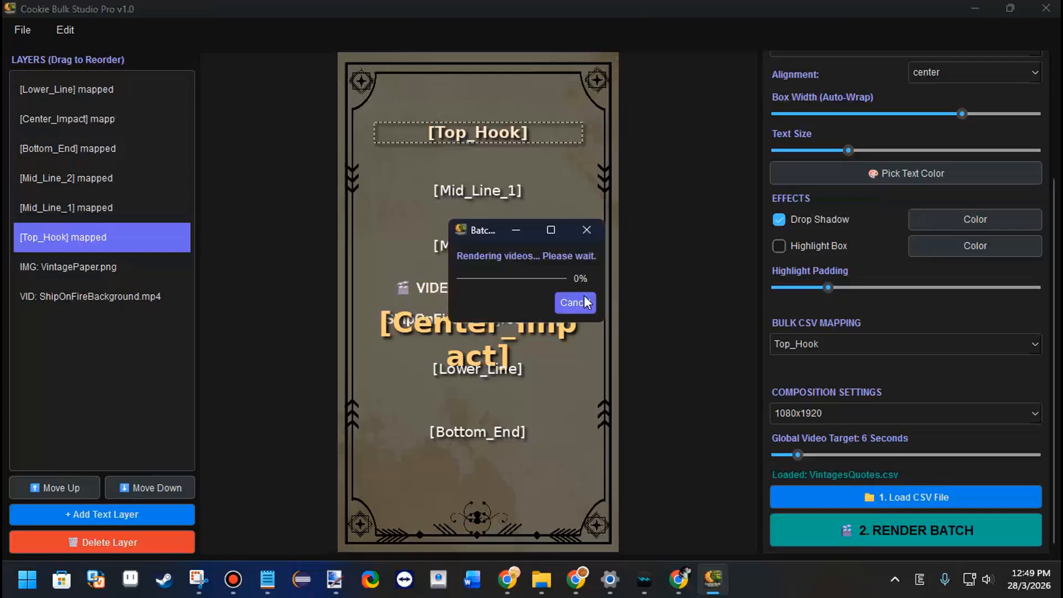
{"action": "mouse_move", "coordinate": [542, 579]}
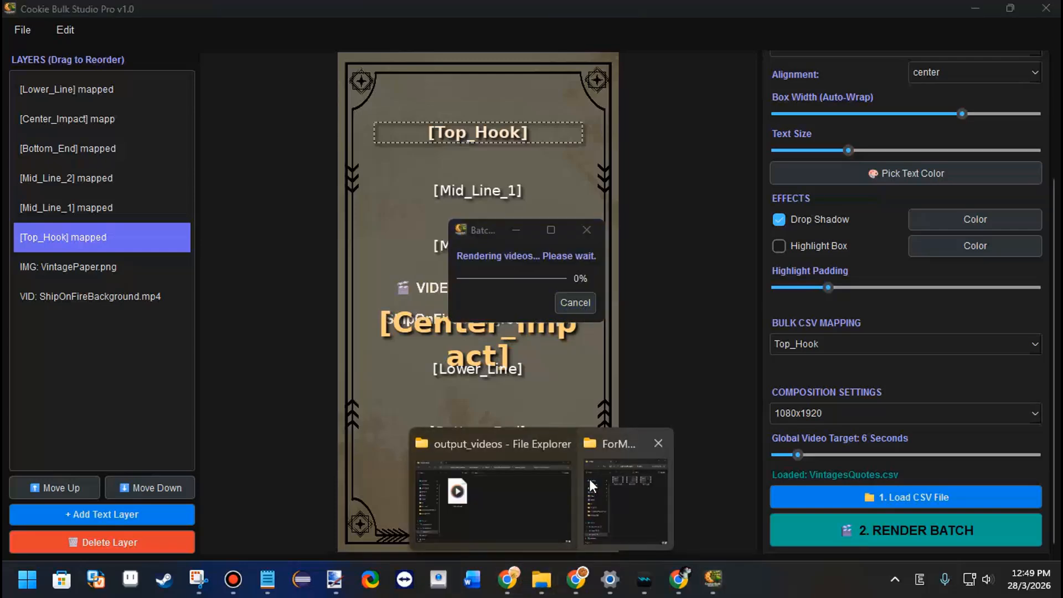
{"action": "left_click", "coordinate": [589, 480]}
{"action": "double_click", "coordinate": [369, 256]}
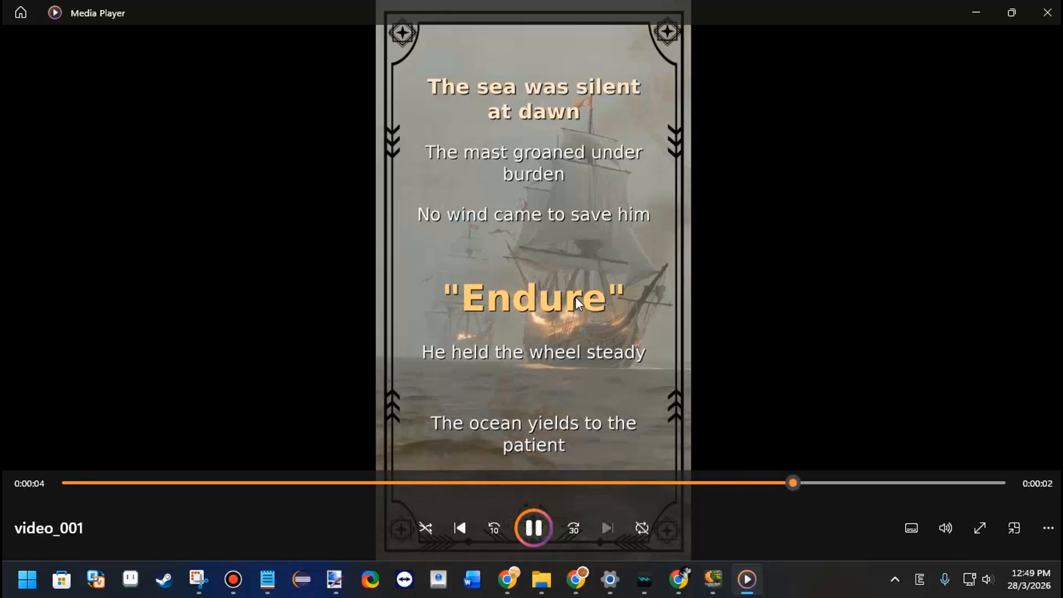
{"action": "left_click", "coordinate": [1047, 12]}
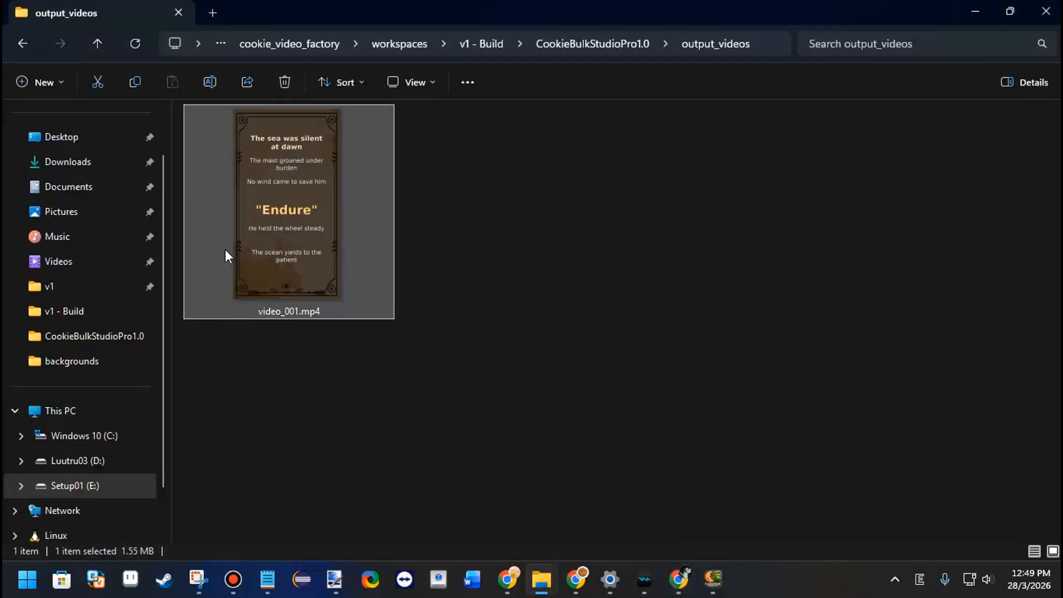
- Return to Cookie Bulk Studio Pro and move the Center_Impact text slightly upward, keeping it horizontally centred
{"action": "left_click", "coordinate": [712, 580]}
{"action": "left_click_drag", "start_coordinate": [502, 333], "coordinate": [505, 318]}
{"action": "left_click", "coordinate": [737, 283]}
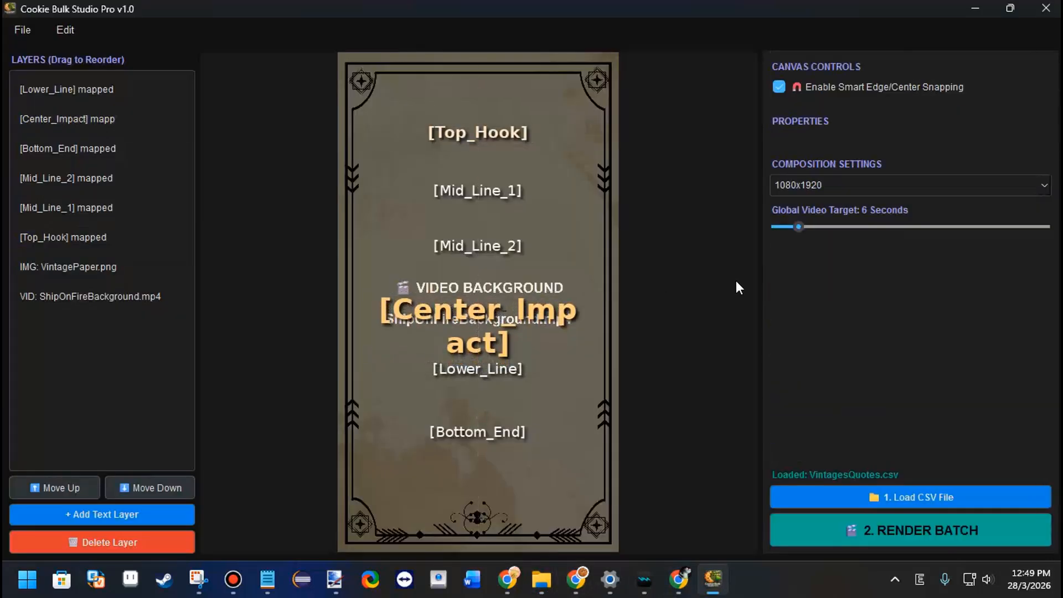
- Save the current layout as a JSON template named VintageTemplate in the Downloads folder
{"action": "left_click", "coordinate": [25, 32]}
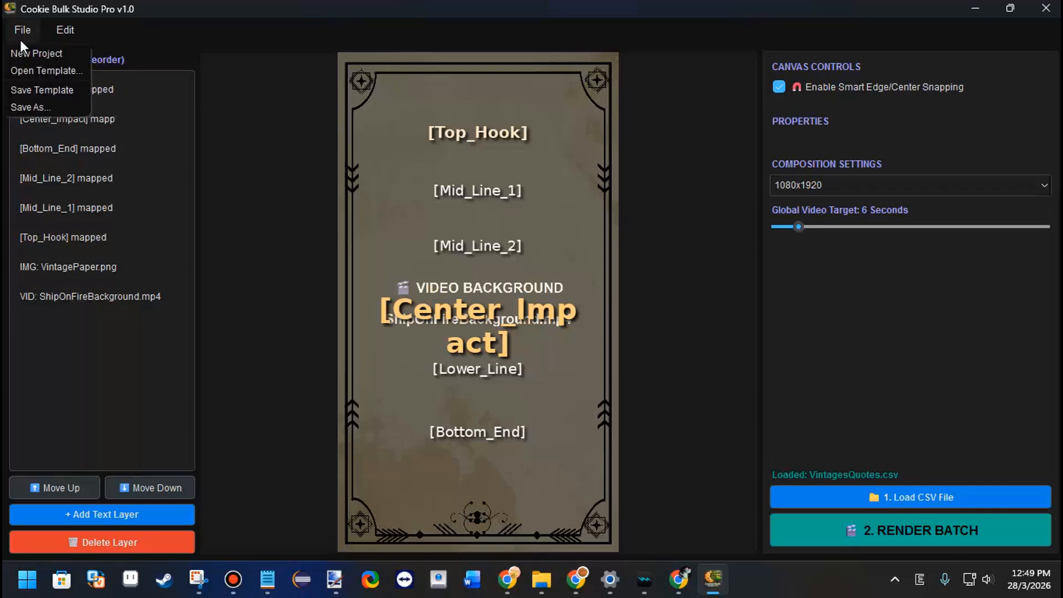
{"action": "left_click", "coordinate": [25, 87]}
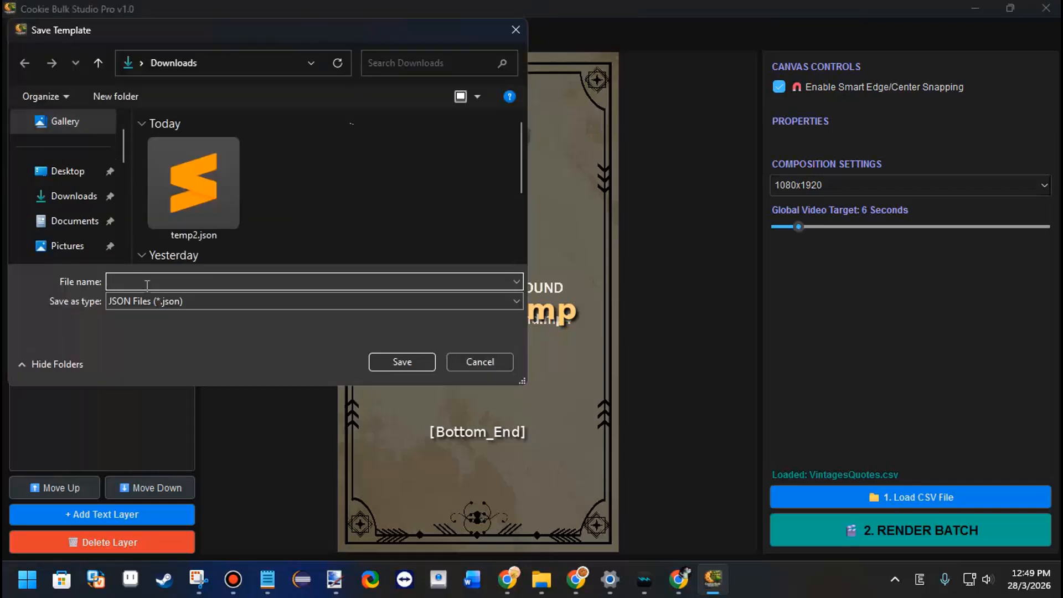
{"action": "type", "text": "V"}
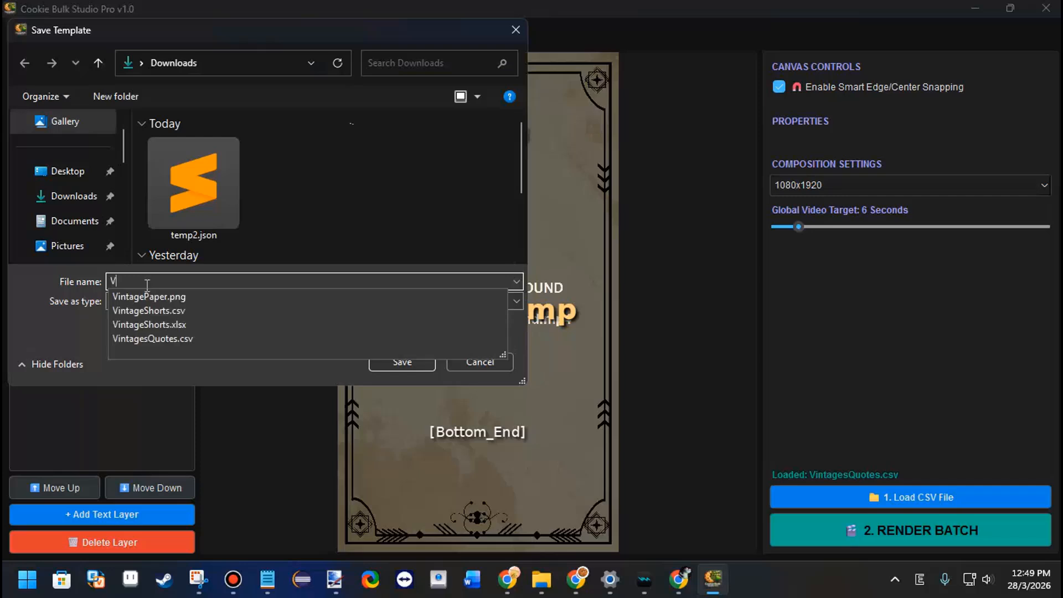
{"action": "type", "text": "intageTEm"}
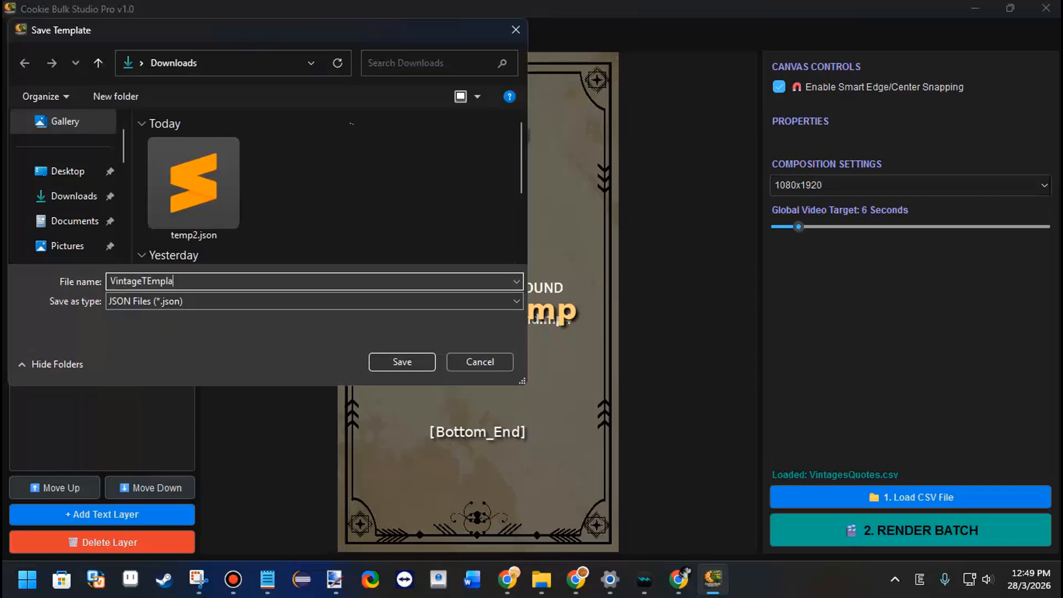
{"action": "type", "text": "pla"}
{"action": "key", "text": "BackSpace"}
{"action": "key", "text": "BackSpace"}
{"action": "key", "text": "BackSpace"}
{"action": "key", "text": "BackSpace"}
{"action": "key", "text": "BackSpace"}
{"action": "key", "text": "BackSpace"}
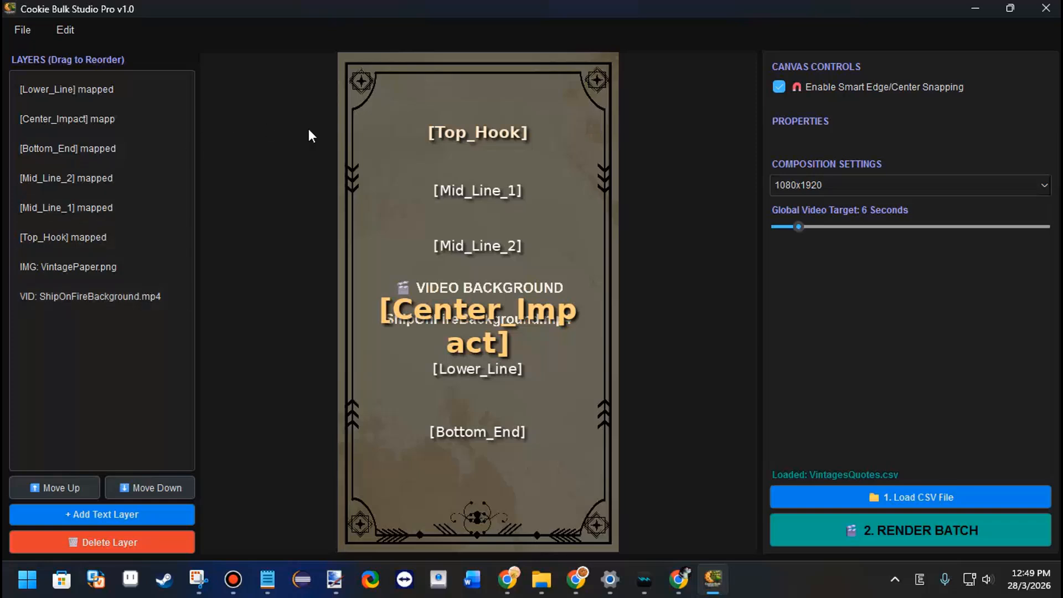
- Open the saved VintageTemplate.json template from the Downloads folder
{"action": "left_click", "coordinate": [28, 28]}
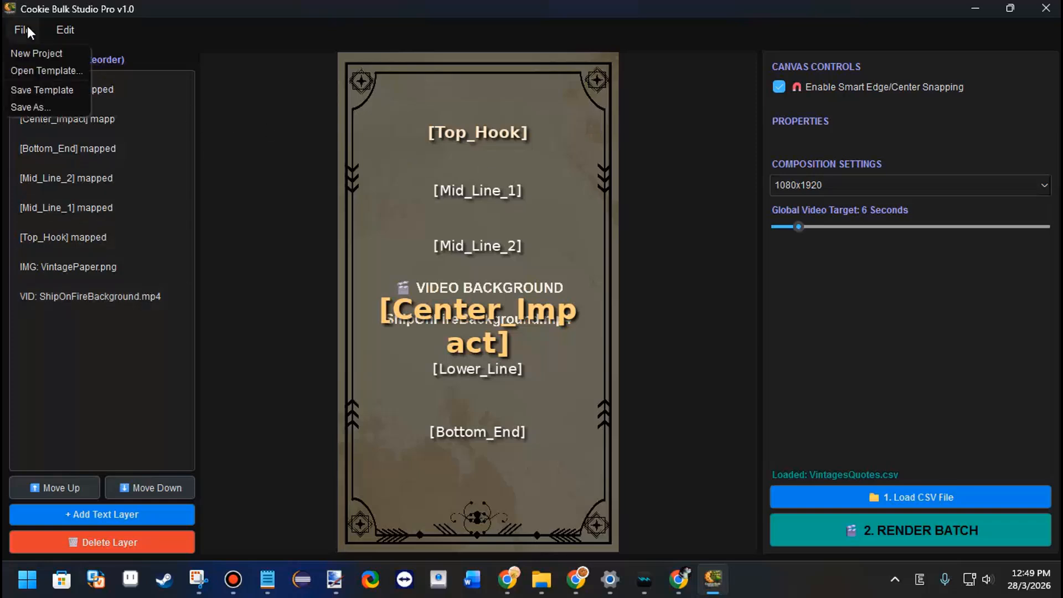
{"action": "left_click", "coordinate": [34, 67]}
{"action": "double_click", "coordinate": [197, 210]}
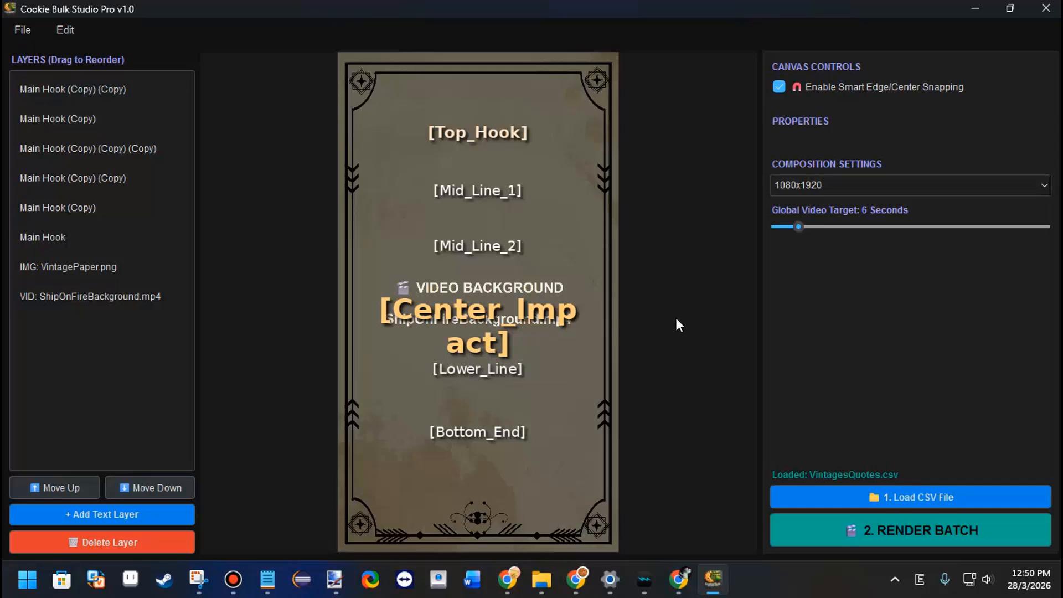
- Duplicate the Center_Impact text layer, turn off smart snapping, and place the copy slightly offset over the original
{"action": "left_click", "coordinate": [435, 312]}
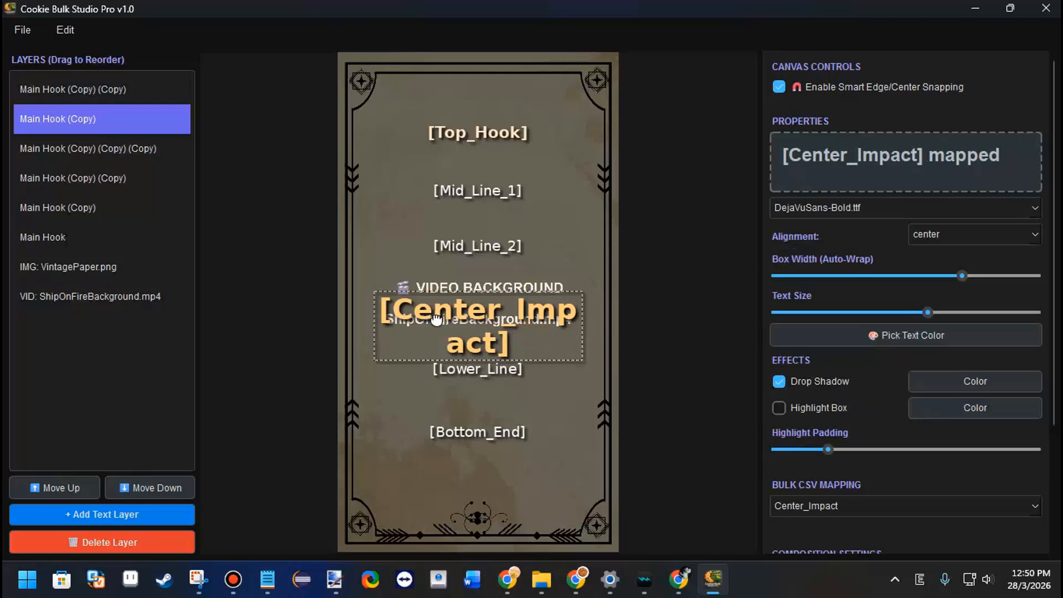
{"action": "key", "text": "ctrl+d"}
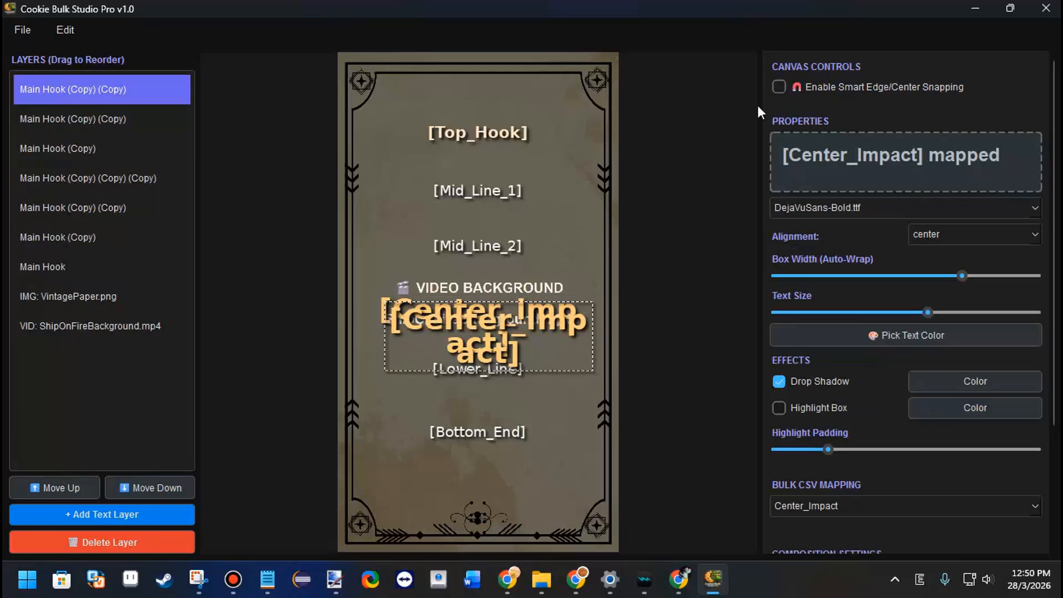
{"action": "mouse_move", "coordinate": [512, 335]}
{"action": "left_mouse_down"}
{"action": "mouse_move", "coordinate": [509, 316]}
{"action": "mouse_move", "coordinate": [499, 325]}
{"action": "left_mouse_up"}
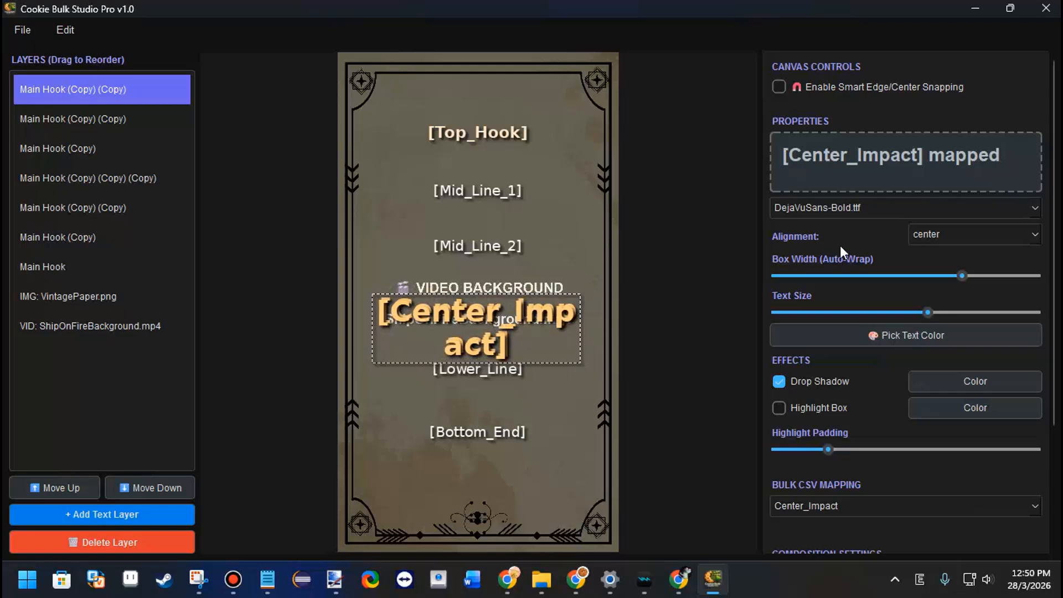
- Darken the duplicate Center_Impact text to a brownish orange and move its layer beneath all other text, just above VintagePaper.png
{"action": "left_click", "coordinate": [884, 331]}
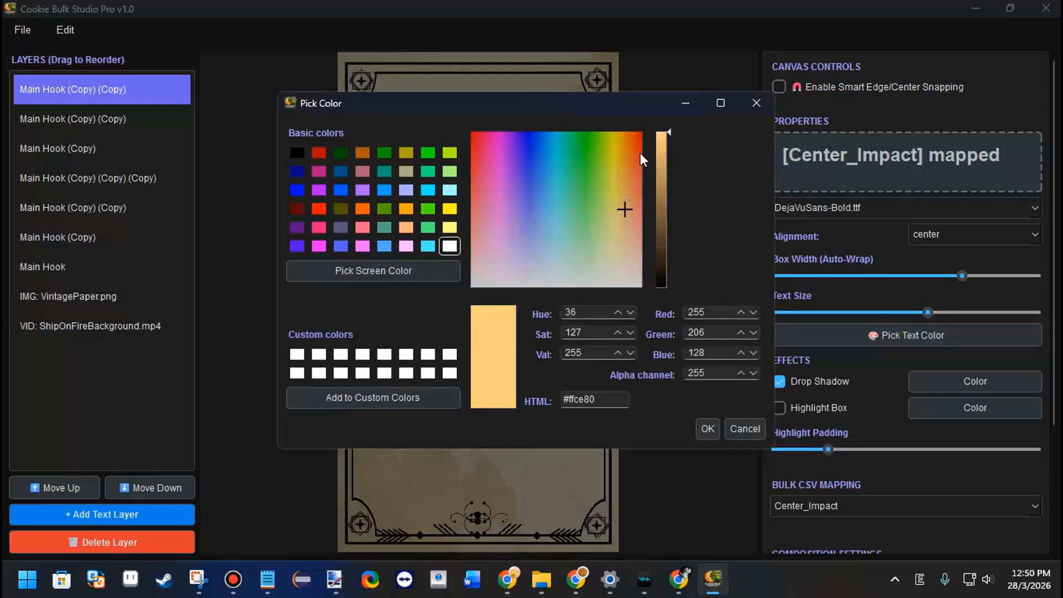
{"action": "left_click_drag", "start_coordinate": [618, 194], "coordinate": [666, 187]}
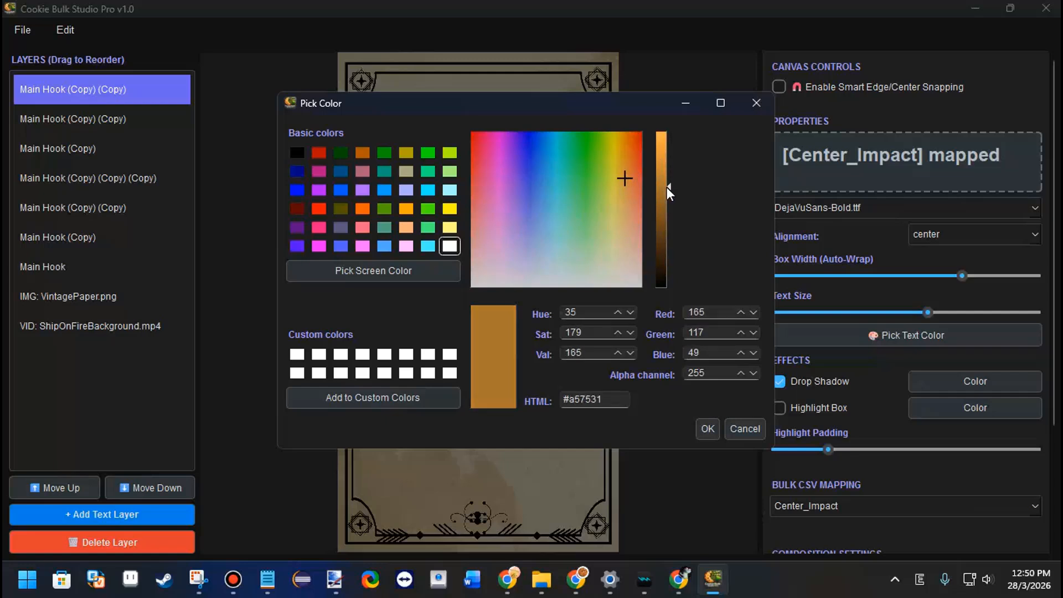
{"action": "left_click", "coordinate": [707, 428]}
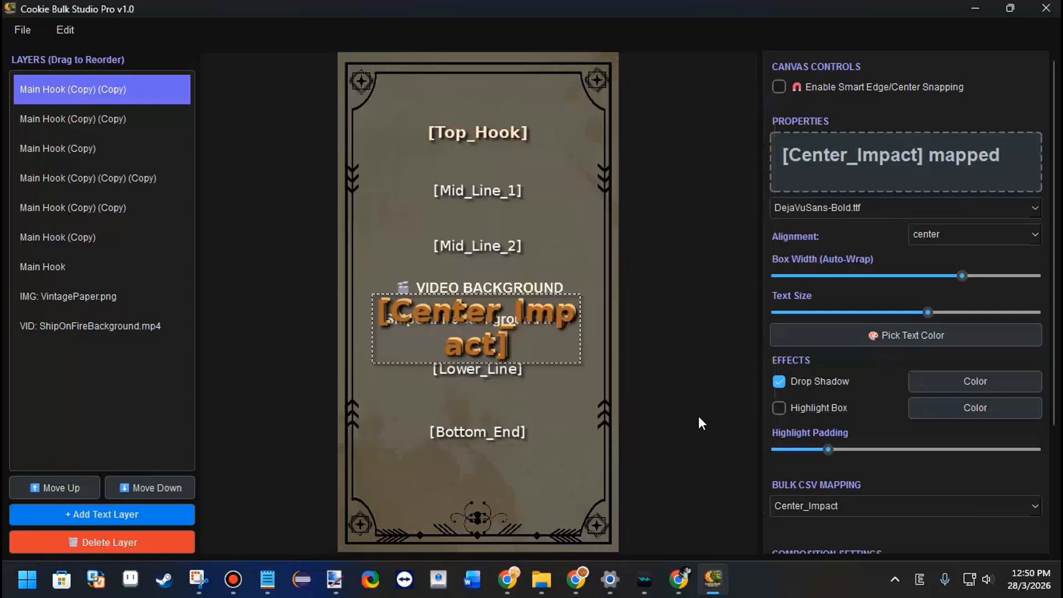
{"action": "left_click_drag", "start_coordinate": [108, 94], "coordinate": [97, 270]}
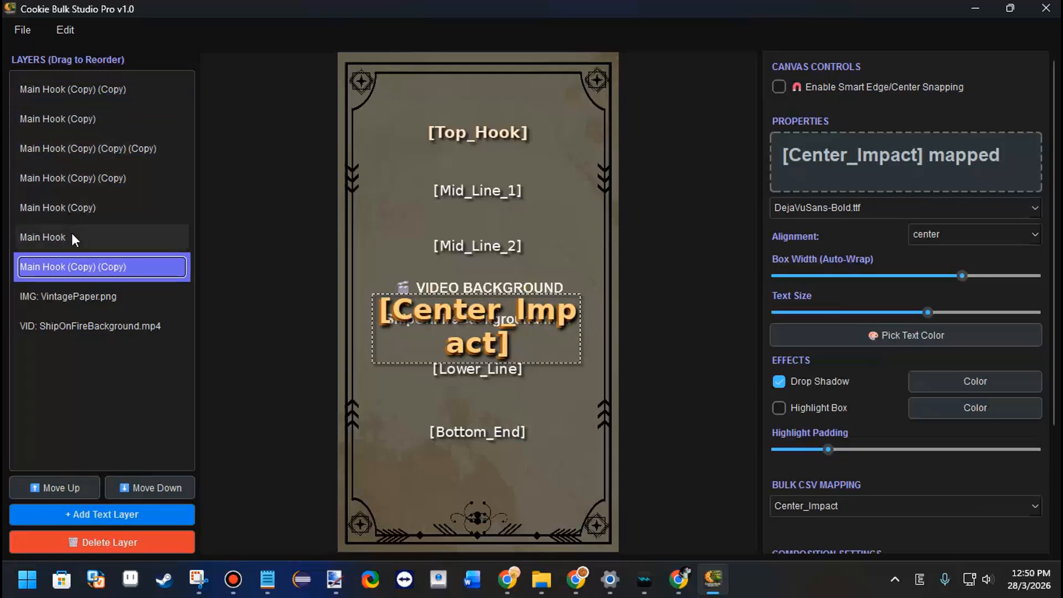
- Change the original Center_Impact layer's text colour to the warmer light orange #ffbc6b
{"action": "left_click", "coordinate": [81, 198]}
{"action": "left_click", "coordinate": [93, 176]}
{"action": "left_click", "coordinate": [95, 148]}
{"action": "left_click", "coordinate": [98, 119]}
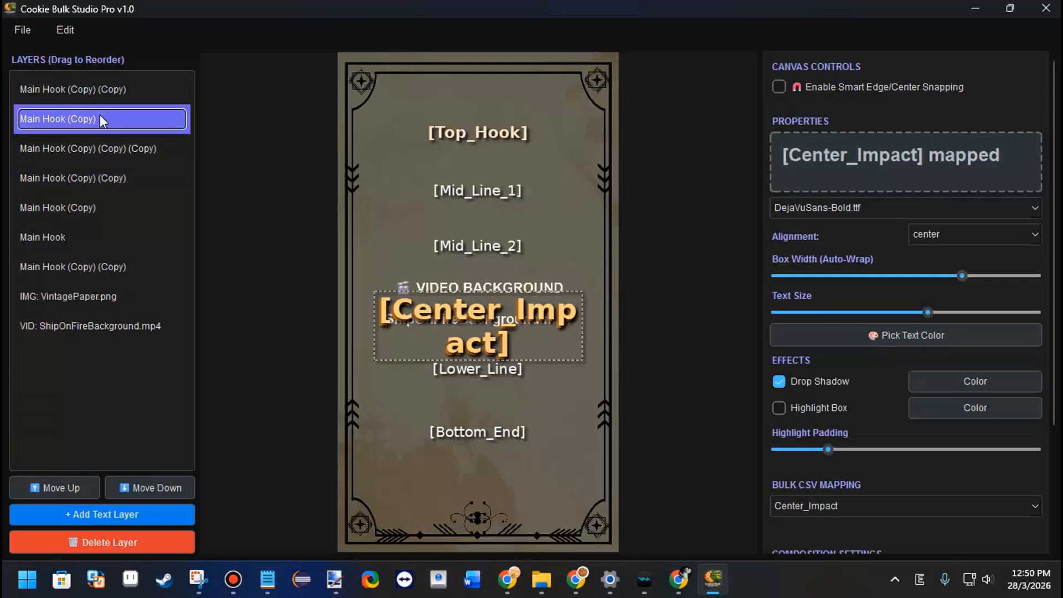
{"action": "left_click", "coordinate": [908, 335]}
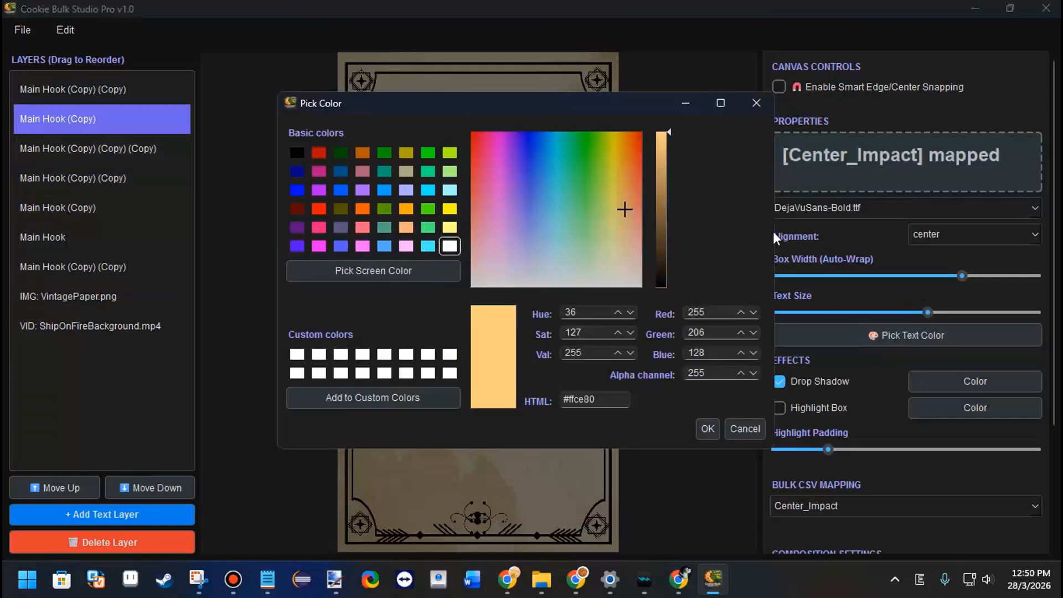
{"action": "left_click", "coordinate": [626, 200]}
{"action": "left_click", "coordinate": [629, 197]}
{"action": "left_click", "coordinate": [627, 197]}
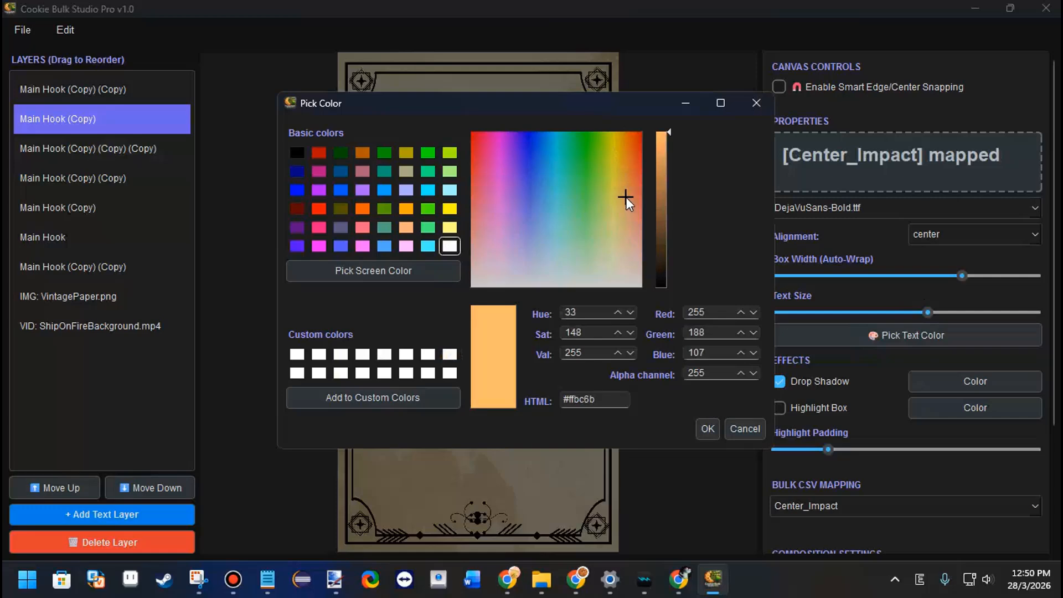
{"action": "left_click", "coordinate": [714, 431]}
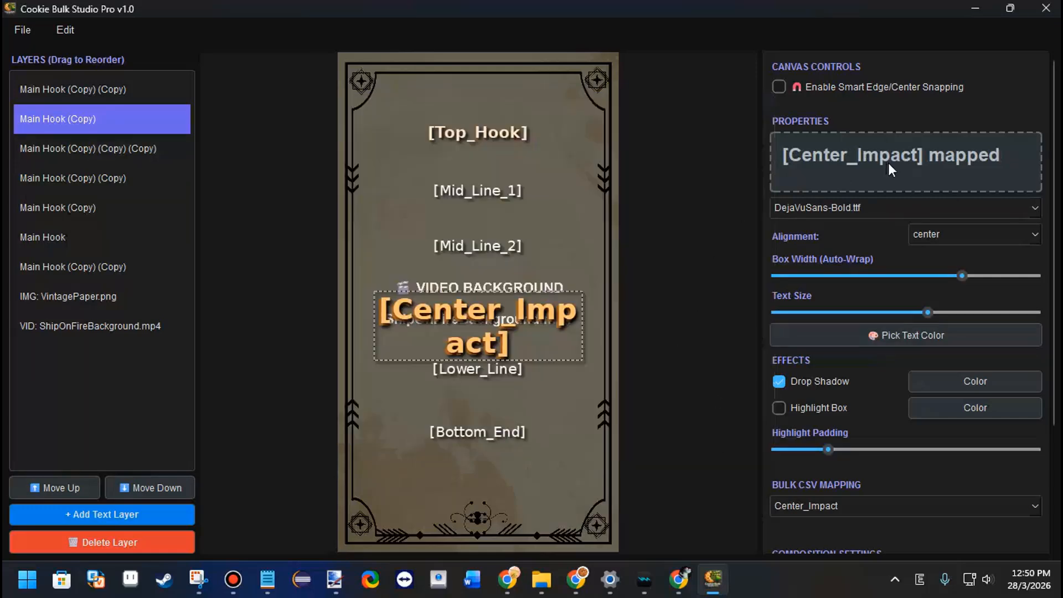
- Render the batch again and play video_001.mp4 from output_videos to check the layered Center_Impact text
{"action": "scroll", "coordinate": [899, 305], "scroll_direction": "down", "scroll_amount": 3}
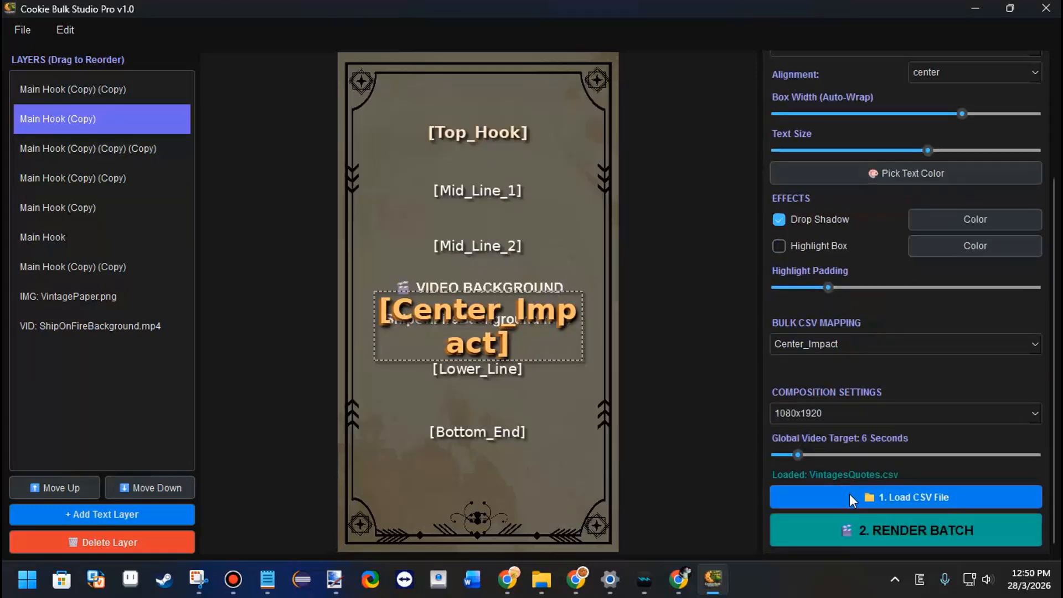
{"action": "left_click", "coordinate": [870, 529]}
{"action": "left_click", "coordinate": [588, 302]}
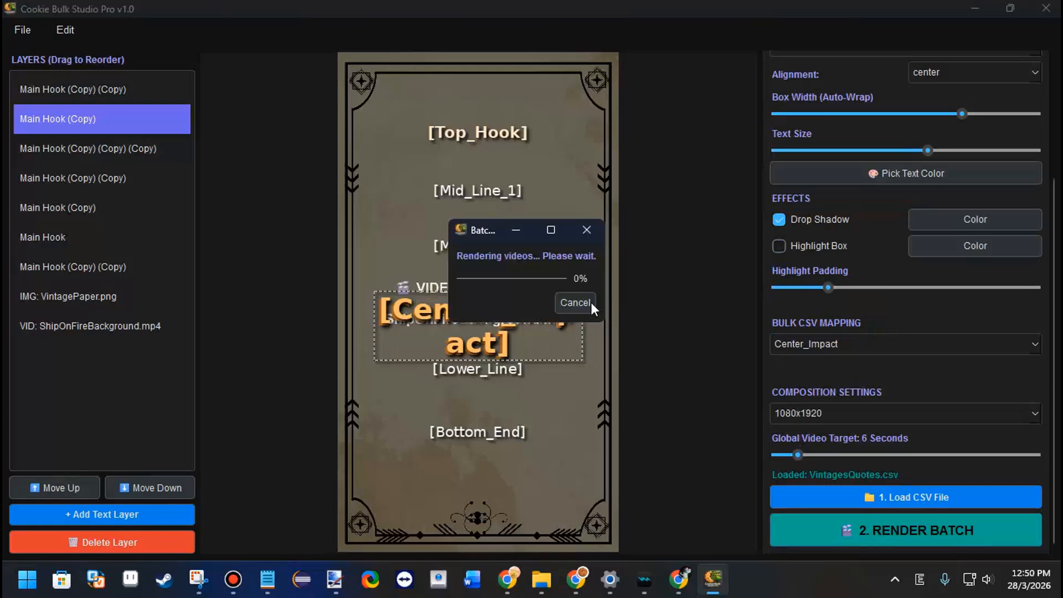
{"action": "mouse_move", "coordinate": [541, 579]}
{"action": "left_click", "coordinate": [454, 464]}
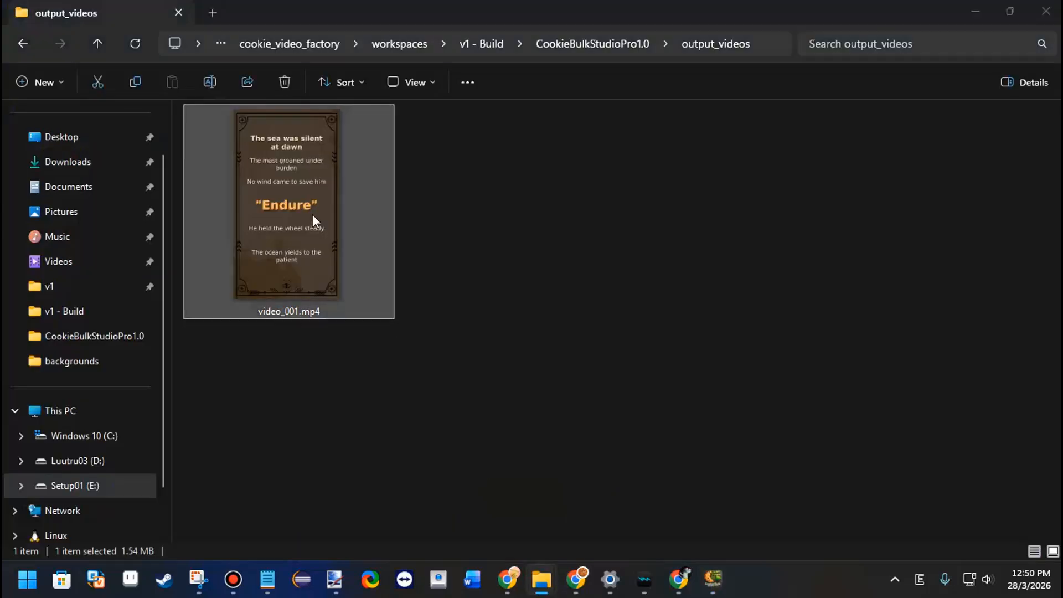
{"action": "double_click", "coordinate": [313, 214]}
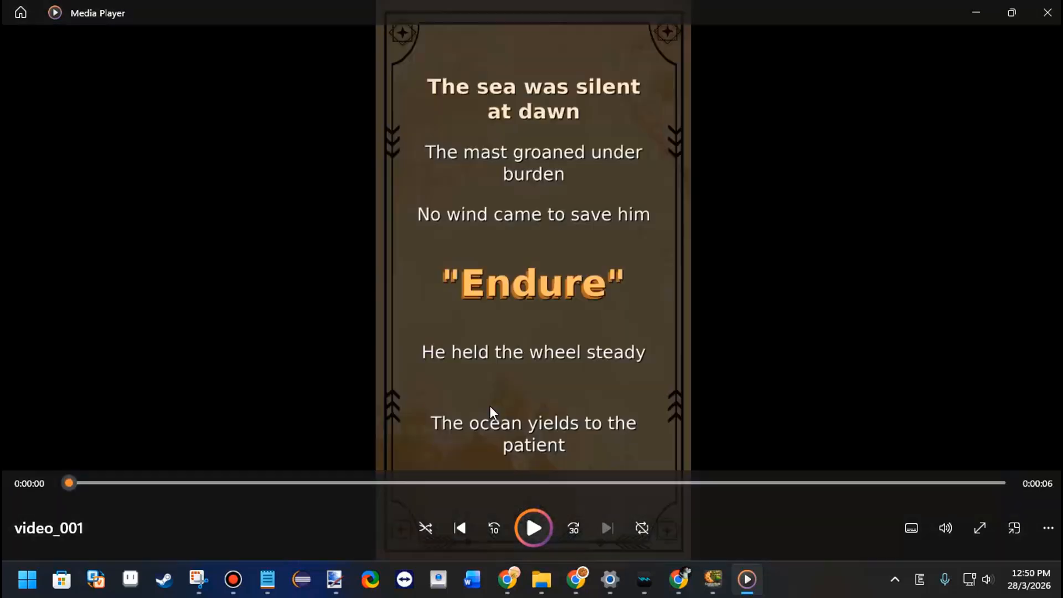
- Copy the full quotes table from the ChatGPT conversation and open VintagesQuotes.csv from the Downloads folder in Excel
{"action": "left_click", "coordinate": [536, 464]}
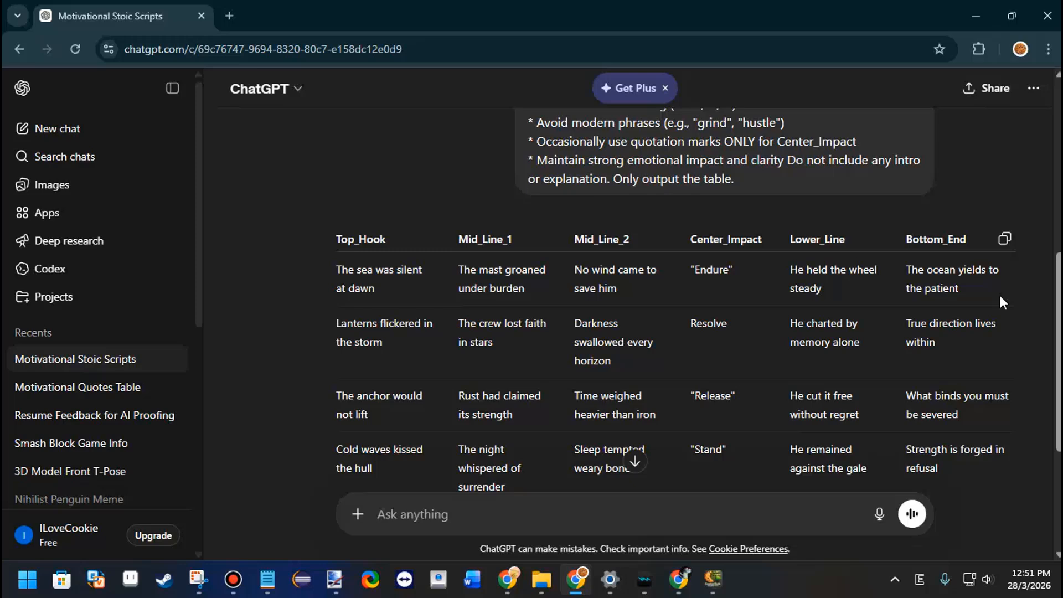
{"action": "left_click", "coordinate": [1004, 239]}
{"action": "left_click", "coordinate": [26, 580]}
{"action": "left_click", "coordinate": [541, 580]}
{"action": "left_click", "coordinate": [514, 486]}
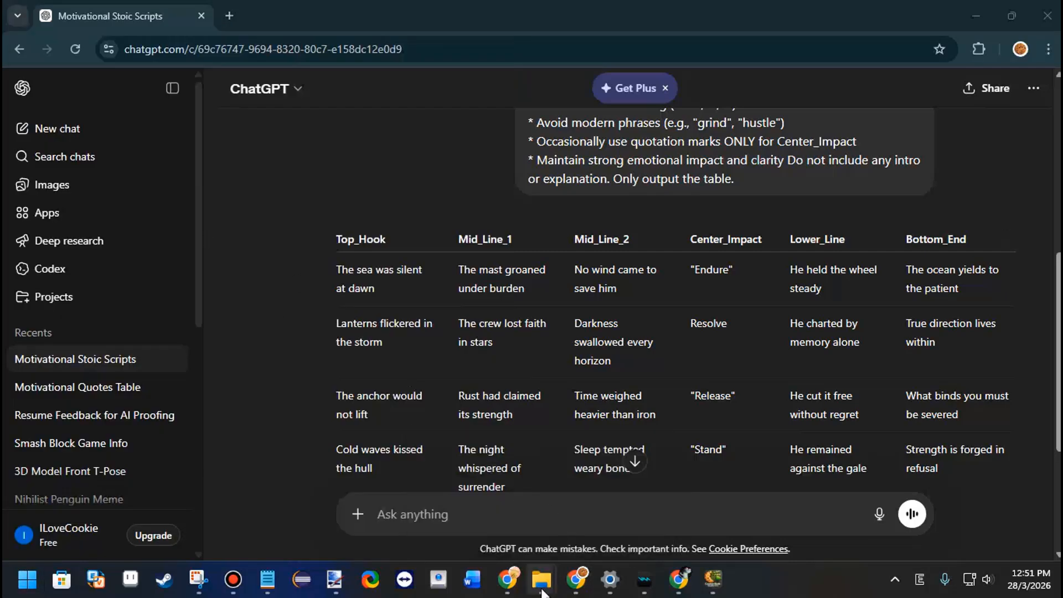
{"action": "mouse_move", "coordinate": [541, 580]}
{"action": "left_click", "coordinate": [524, 470]}
{"action": "left_click", "coordinate": [66, 169]}
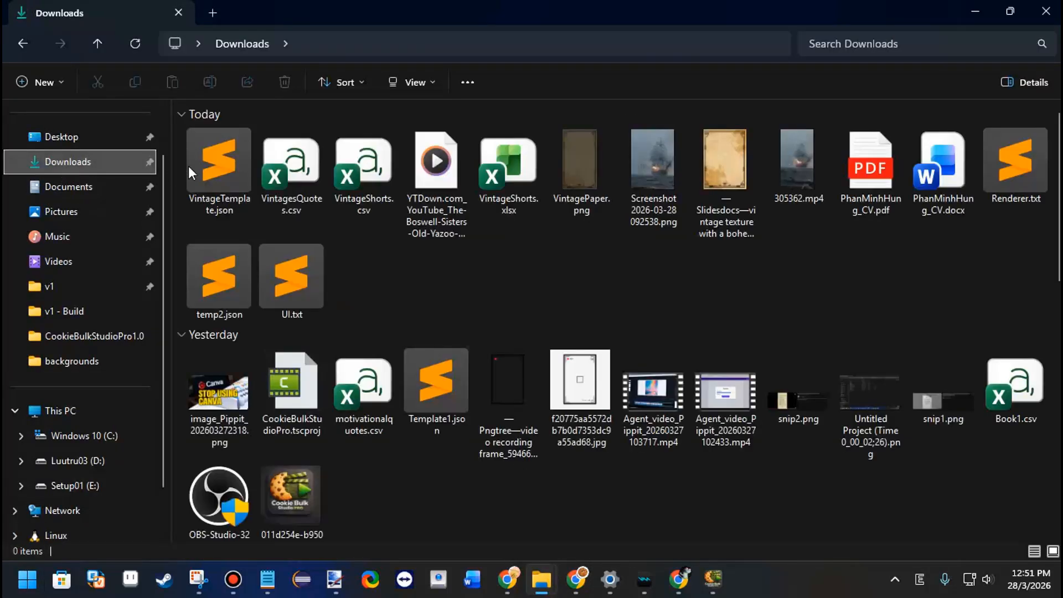
{"action": "left_click", "coordinate": [293, 169]}
{"action": "double_click", "coordinate": [292, 169]}
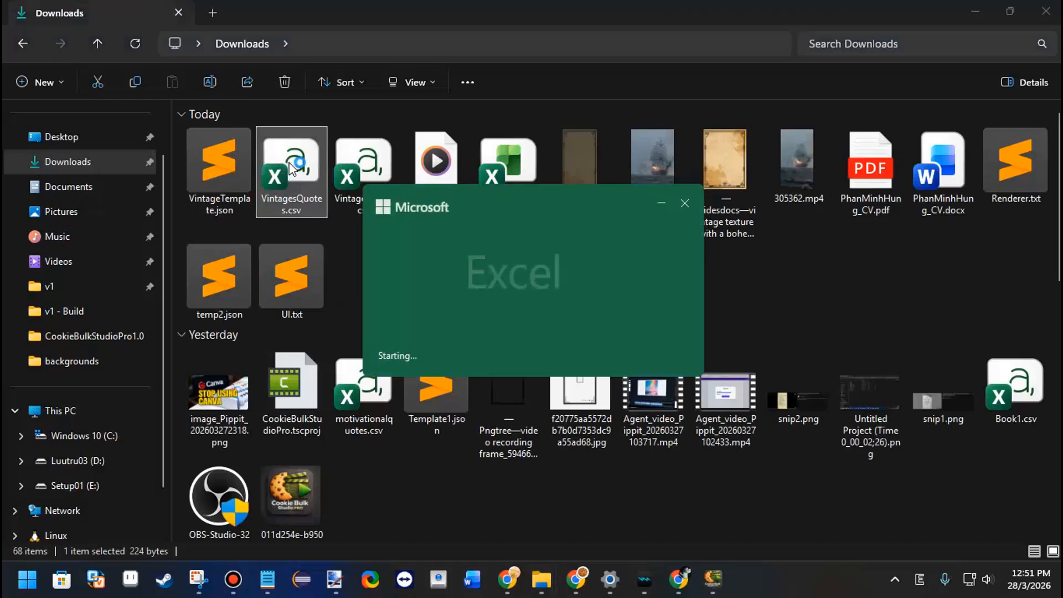
- Clear the existing data in VintagesQuotes.csv and paste the copied ChatGPT table starting at cell A1
{"action": "key", "text": "ctrl+a"}
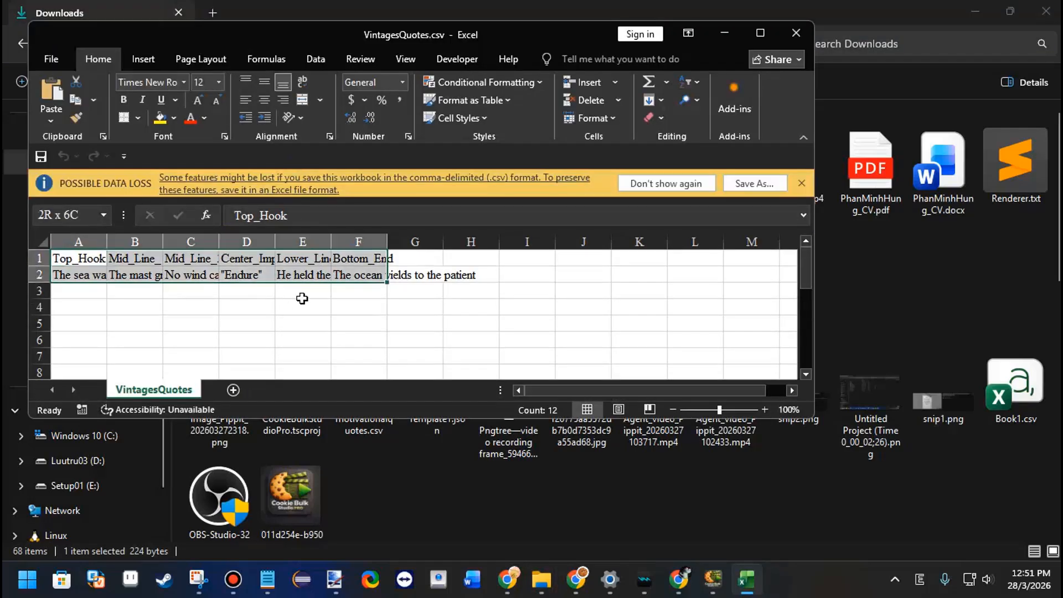
{"action": "key", "text": "Delete"}
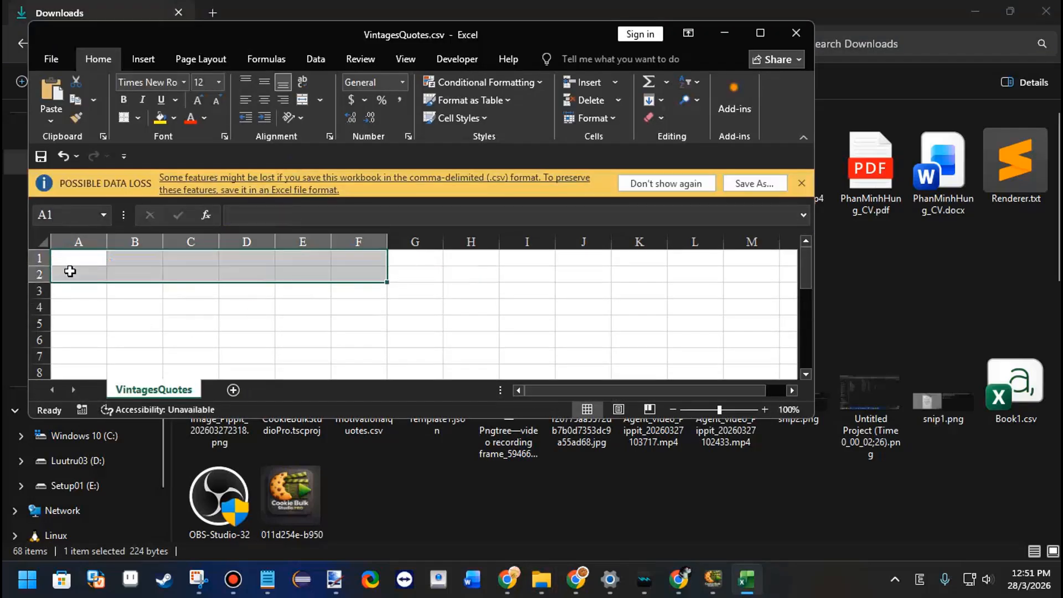
{"action": "left_click", "coordinate": [72, 259]}
{"action": "key", "text": "ctrl+v"}
{"action": "scroll", "coordinate": [316, 277], "scroll_direction": "down", "scroll_amount": 4}
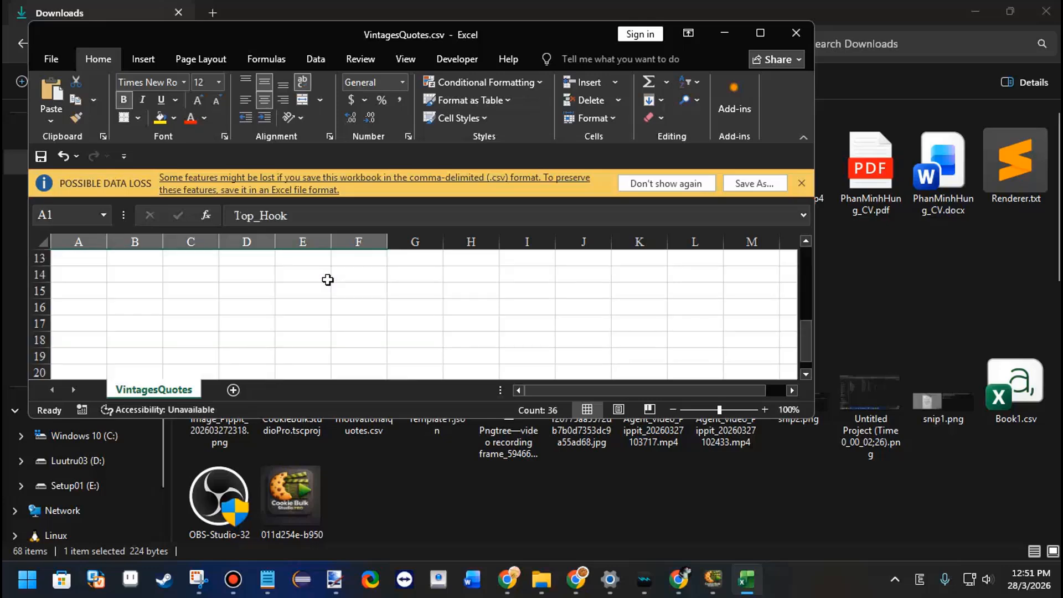
{"action": "scroll", "coordinate": [327, 280], "scroll_direction": "up", "scroll_amount": 4}
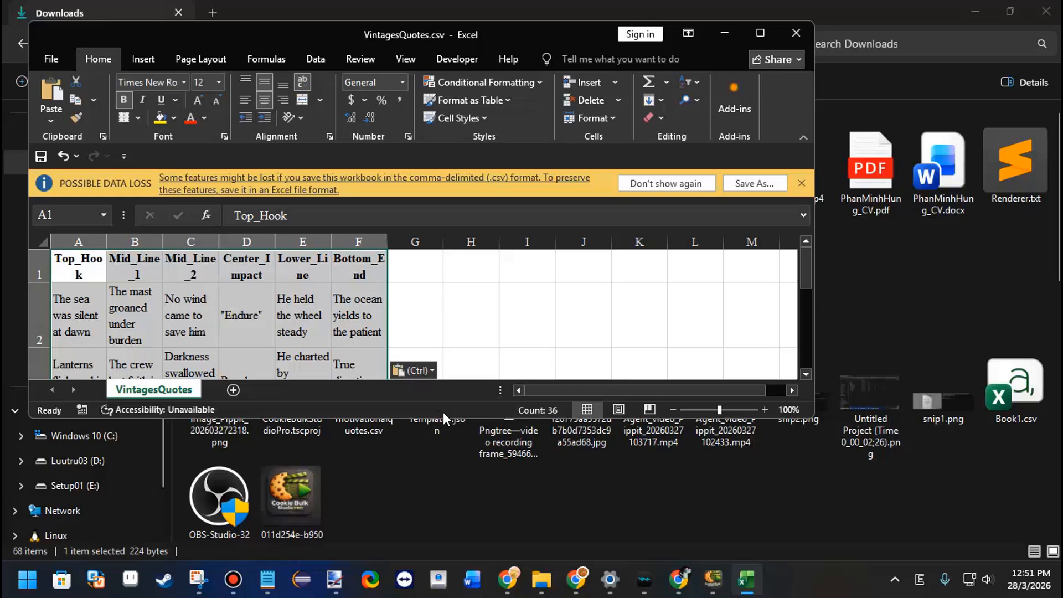
- Check the pasted quote rows in VintagesQuotes.csv, and save and close the workbook
{"action": "left_click_drag", "start_coordinate": [454, 418], "coordinate": [454, 516]}
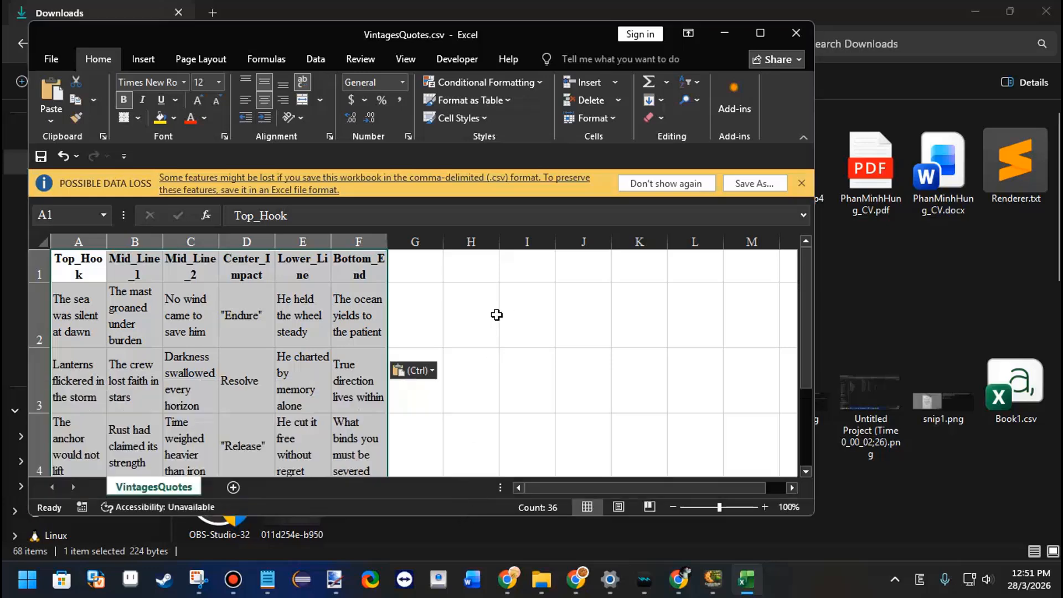
{"action": "scroll", "coordinate": [497, 315], "scroll_direction": "down", "scroll_amount": 1}
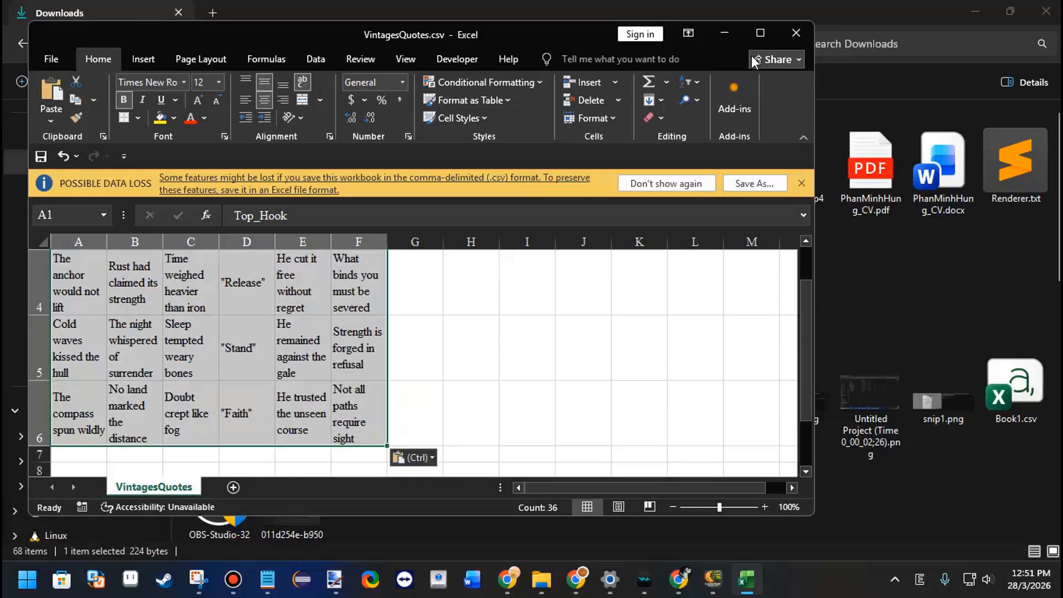
{"action": "scroll", "coordinate": [126, 384], "scroll_direction": "down", "scroll_amount": 5}
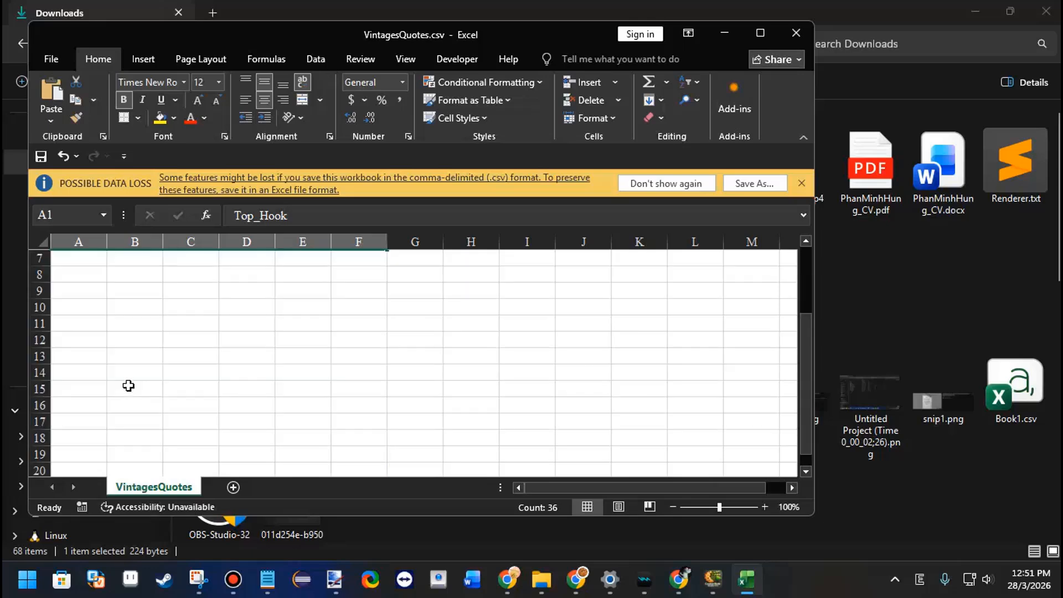
{"action": "scroll", "coordinate": [54, 418], "scroll_direction": "up", "scroll_amount": 7}
{"action": "key", "text": "ctrl+v"}
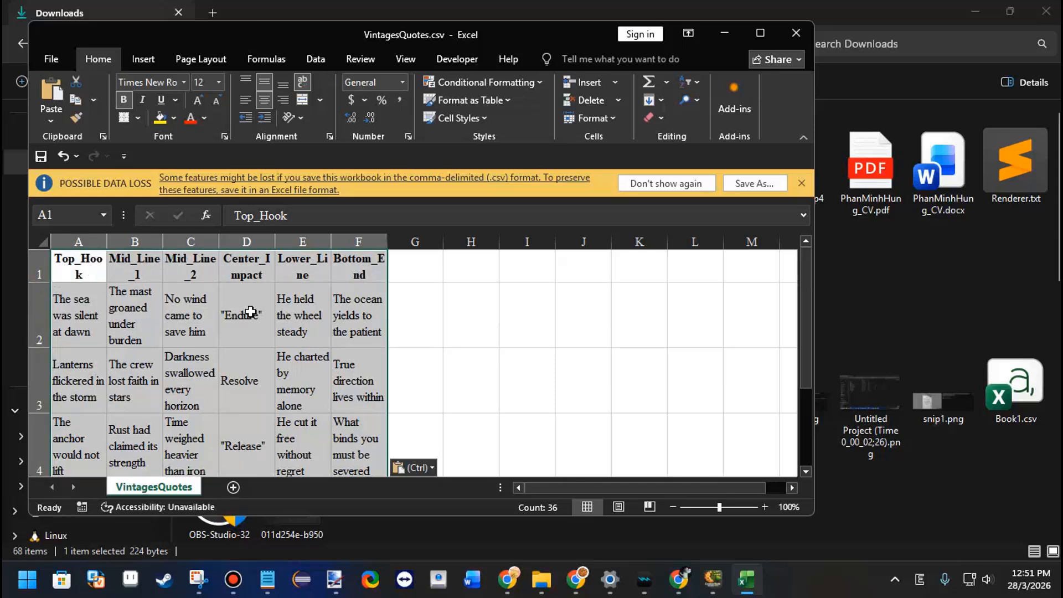
{"action": "left_click", "coordinate": [471, 381]}
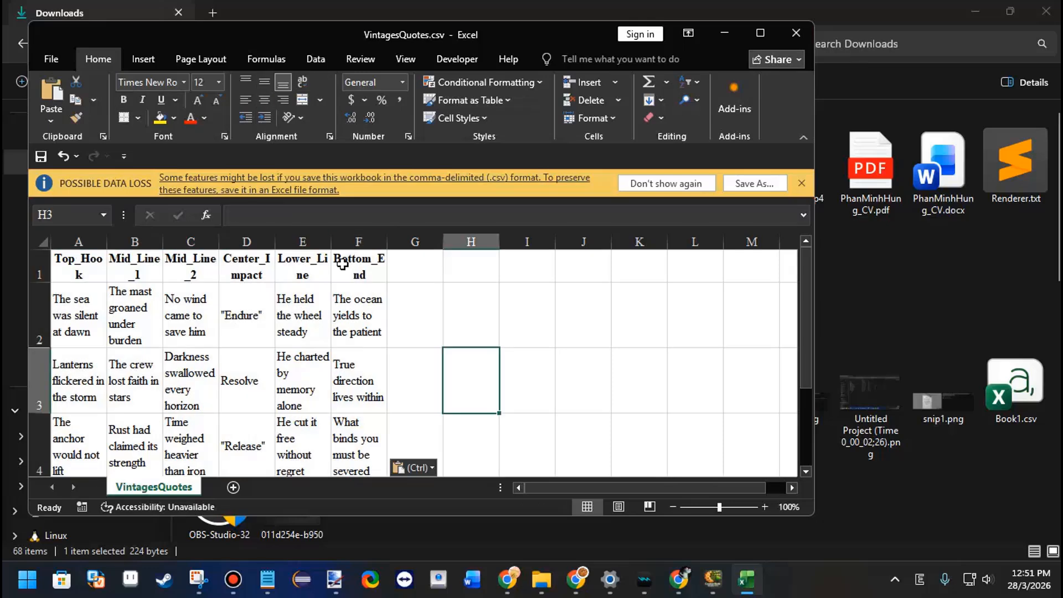
{"action": "left_click", "coordinate": [795, 34]}
- Switch to Cookie Bulk Studio Pro, reload VintagesQuotes.csv as the bulk data and render the full batch
{"action": "left_click", "coordinate": [713, 579]}
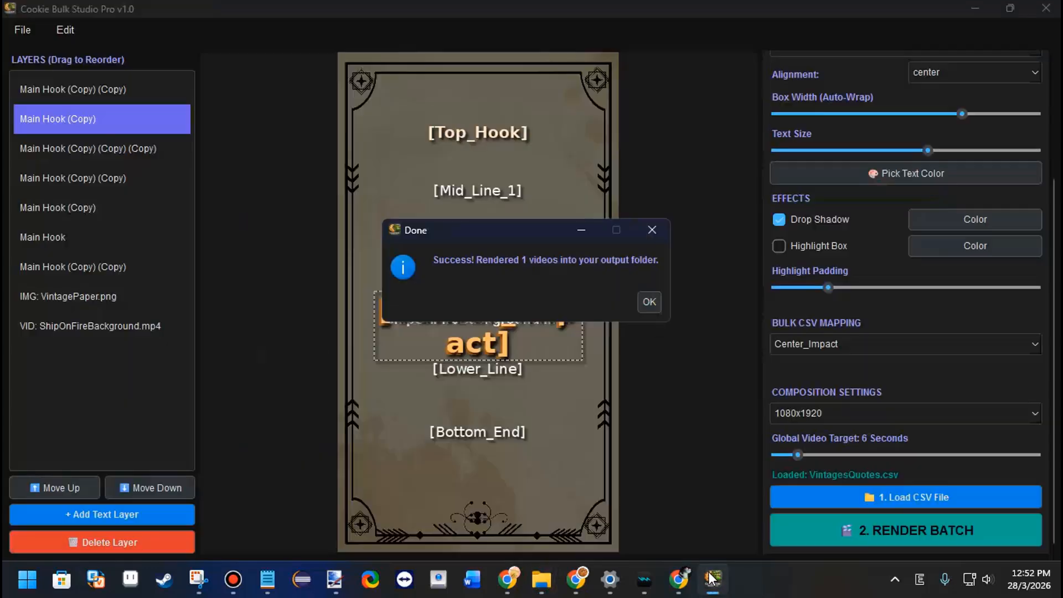
{"action": "key", "text": "Return"}
{"action": "left_click", "coordinate": [889, 488]}
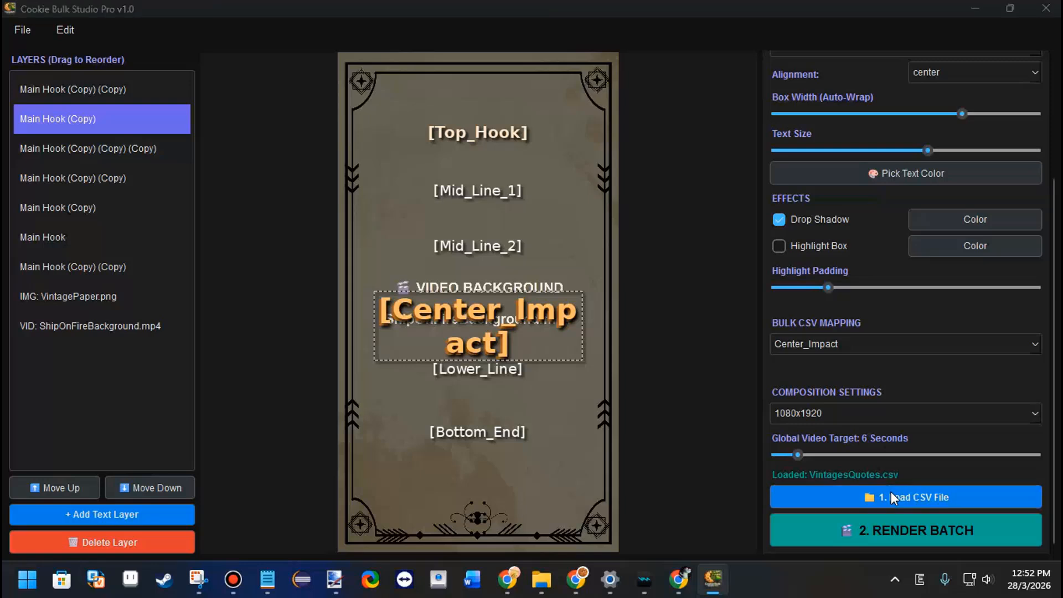
{"action": "double_click", "coordinate": [194, 176]}
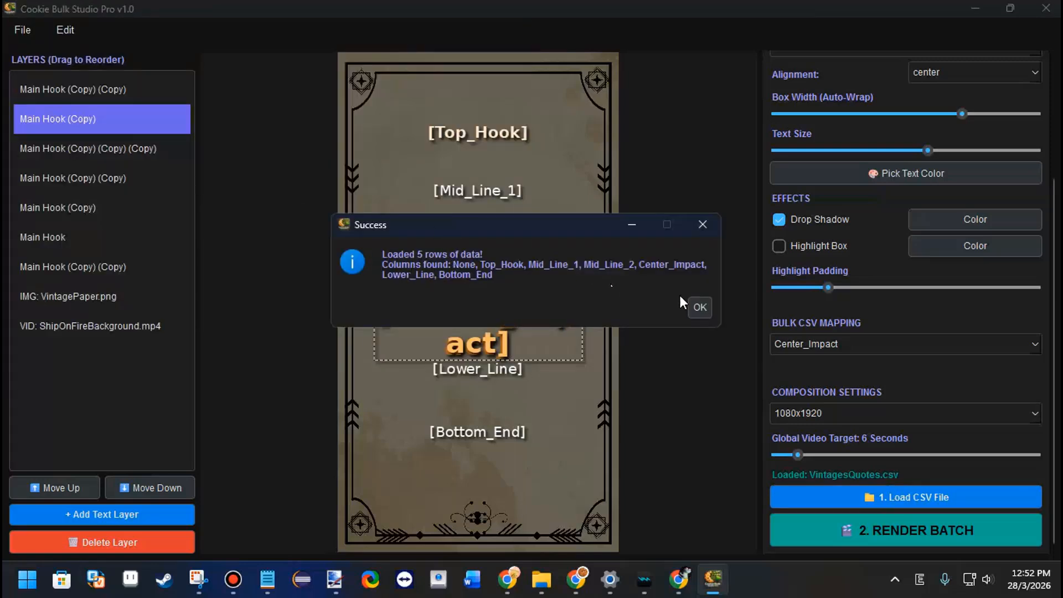
{"action": "left_click", "coordinate": [697, 305]}
{"action": "left_click", "coordinate": [902, 531]}
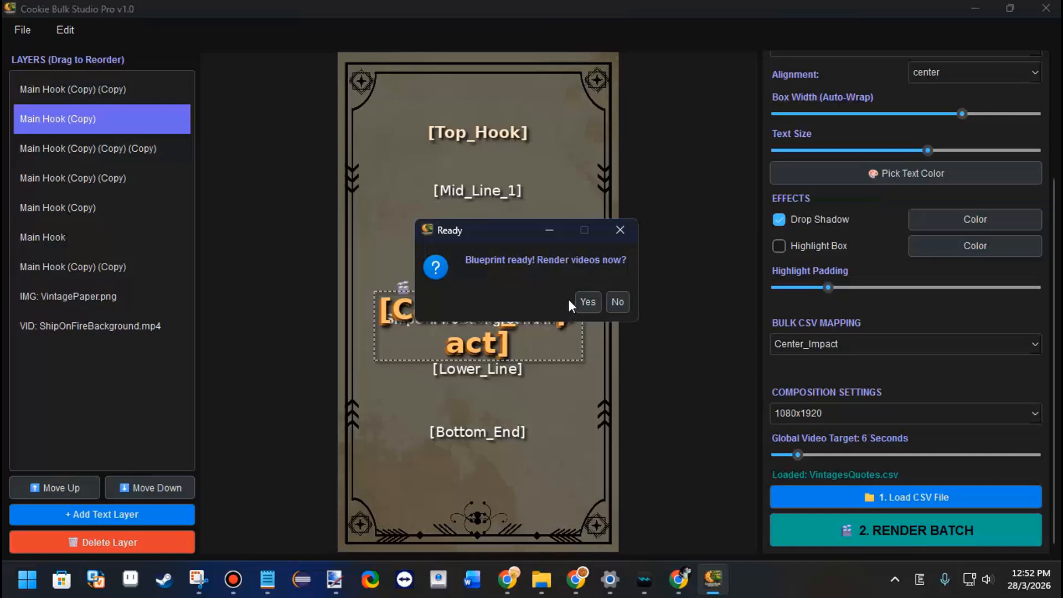
{"action": "left_click", "coordinate": [588, 302]}
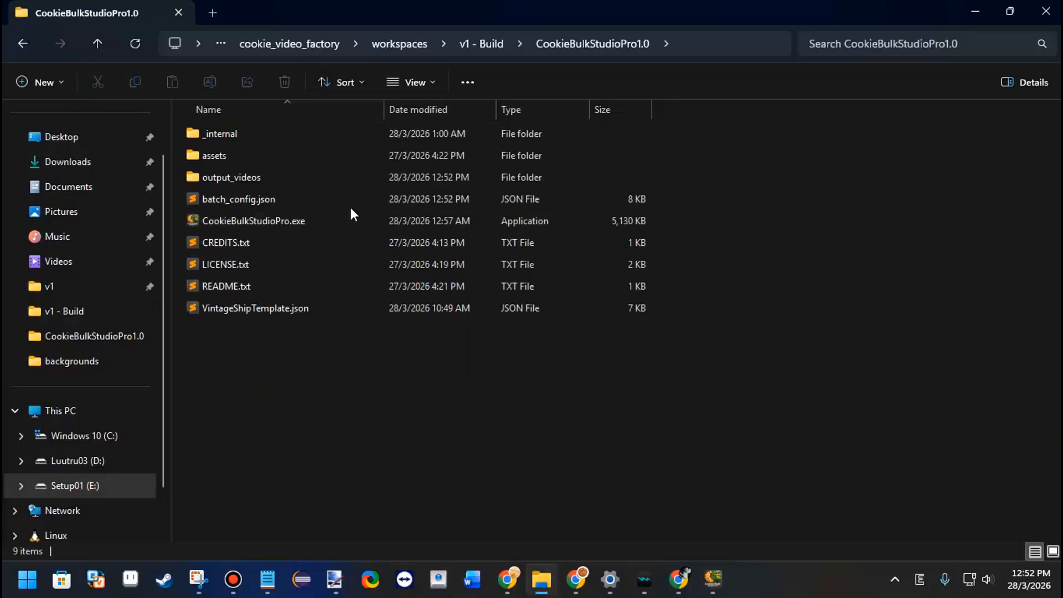
- Play the rendered videos in the output_videos folder, starting with video_001.mp4, to check each quote's layout
{"action": "double_click", "coordinate": [228, 182]}
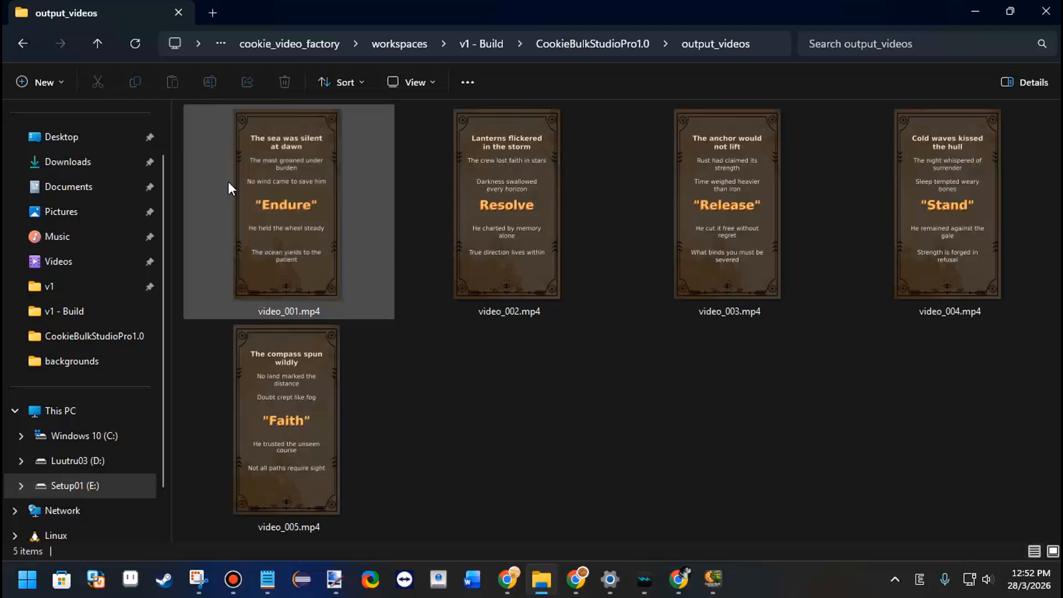
{"action": "double_click", "coordinate": [325, 258]}
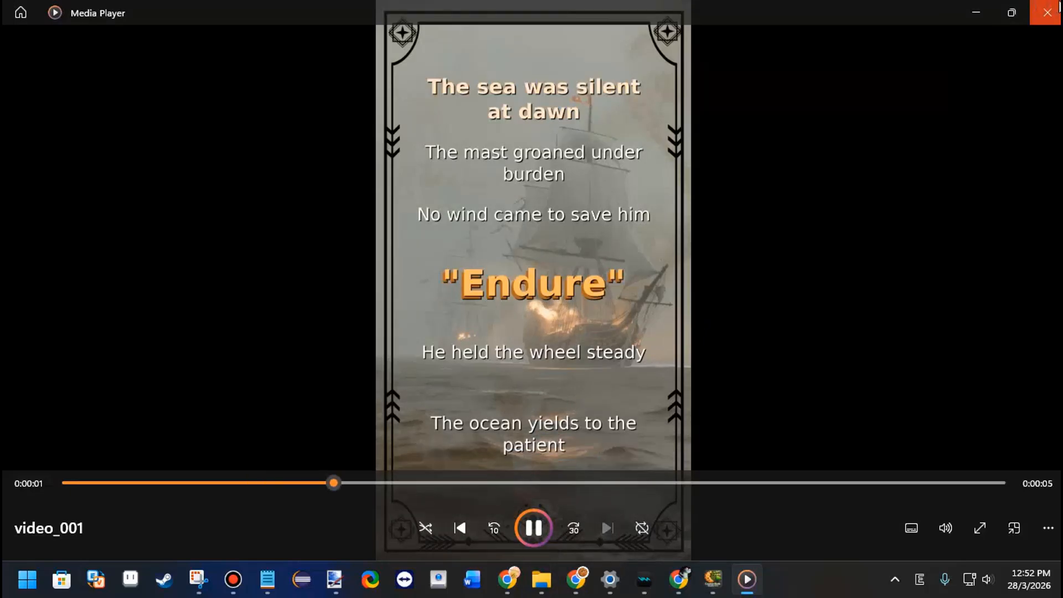
{"action": "left_click", "coordinate": [1048, 12]}
{"action": "double_click", "coordinate": [483, 184]}
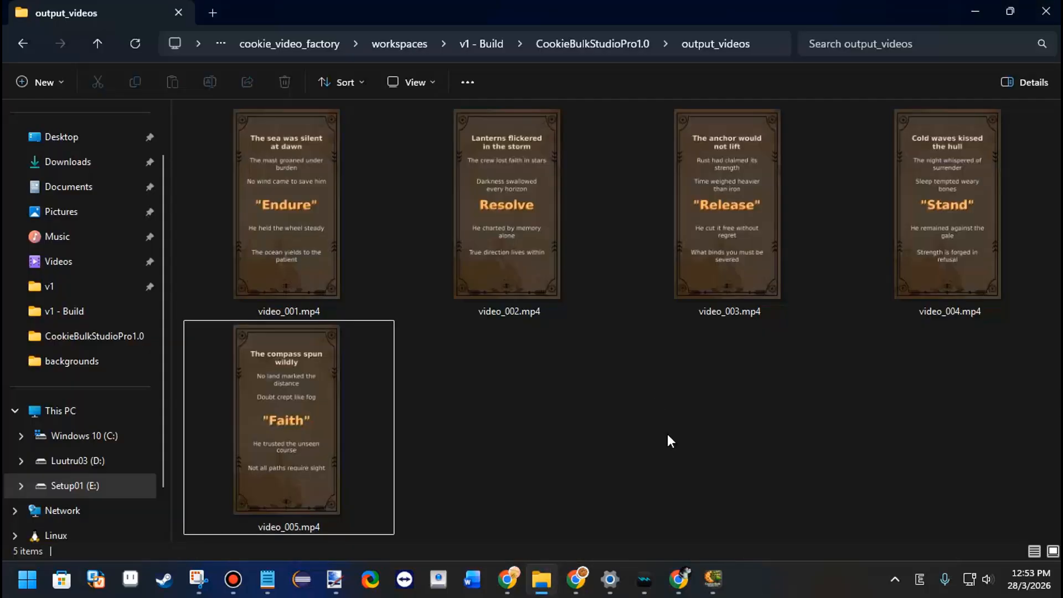
{"action": "key", "text": "alt+Tab"}
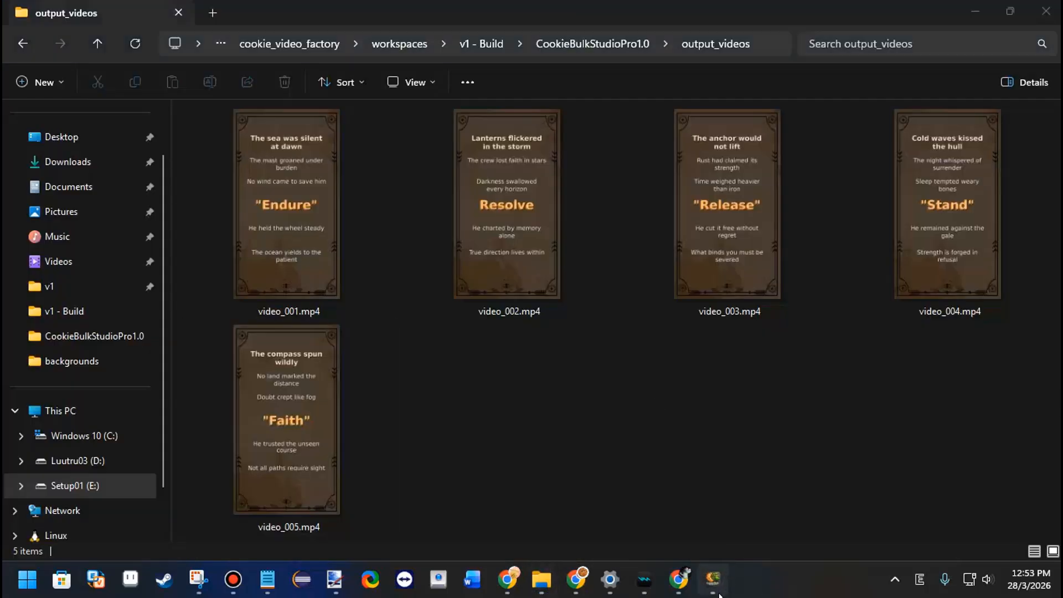
{"action": "left_click", "coordinate": [671, 410]}
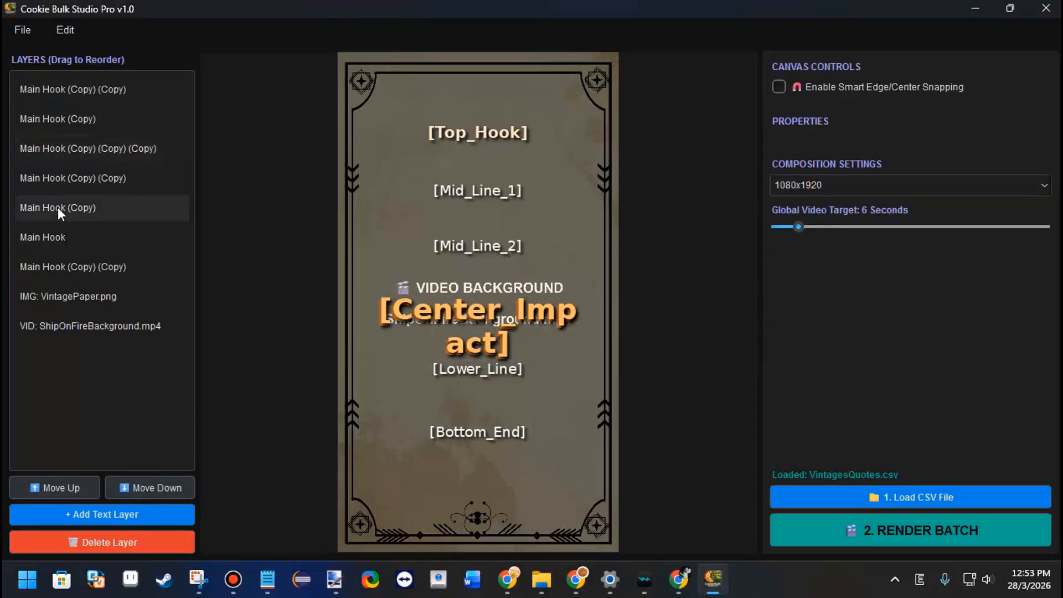
{"action": "left_click", "coordinate": [106, 508]}
{"action": "left_click", "coordinate": [98, 90]}
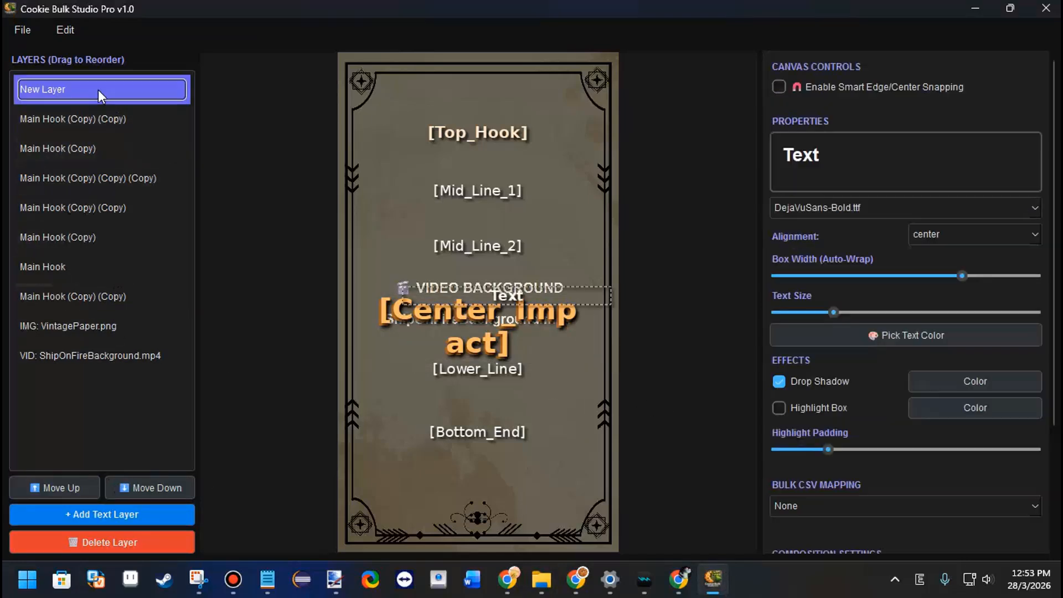
{"action": "left_click_drag", "start_coordinate": [565, 306], "coordinate": [543, 505]}
{"action": "left_click", "coordinate": [833, 94]}
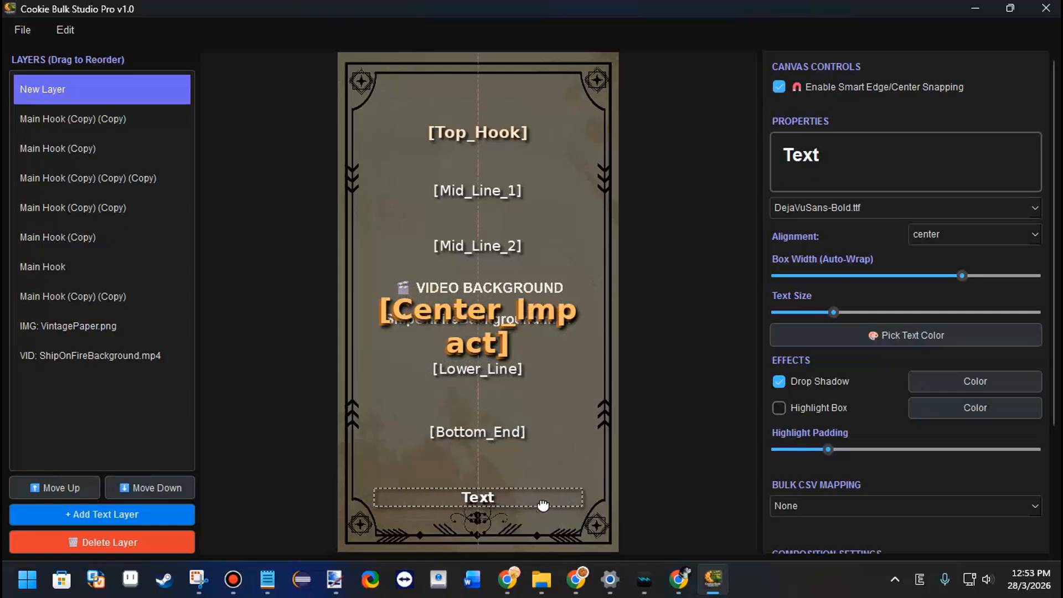
{"action": "double_click", "coordinate": [845, 159]}
{"action": "type", "text": "@Cookie96"}
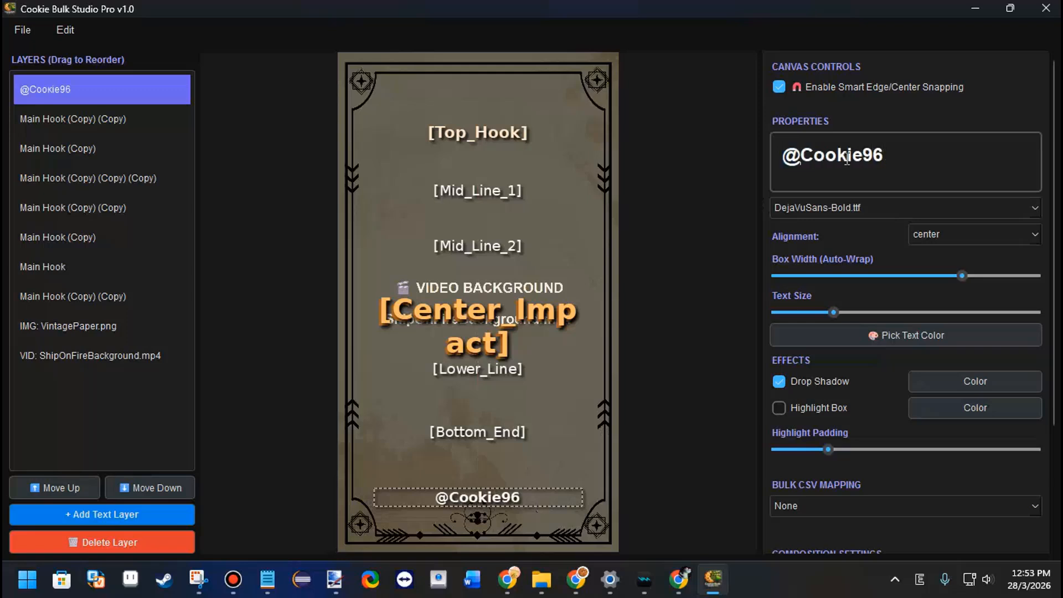
{"action": "left_click", "coordinate": [923, 332]}
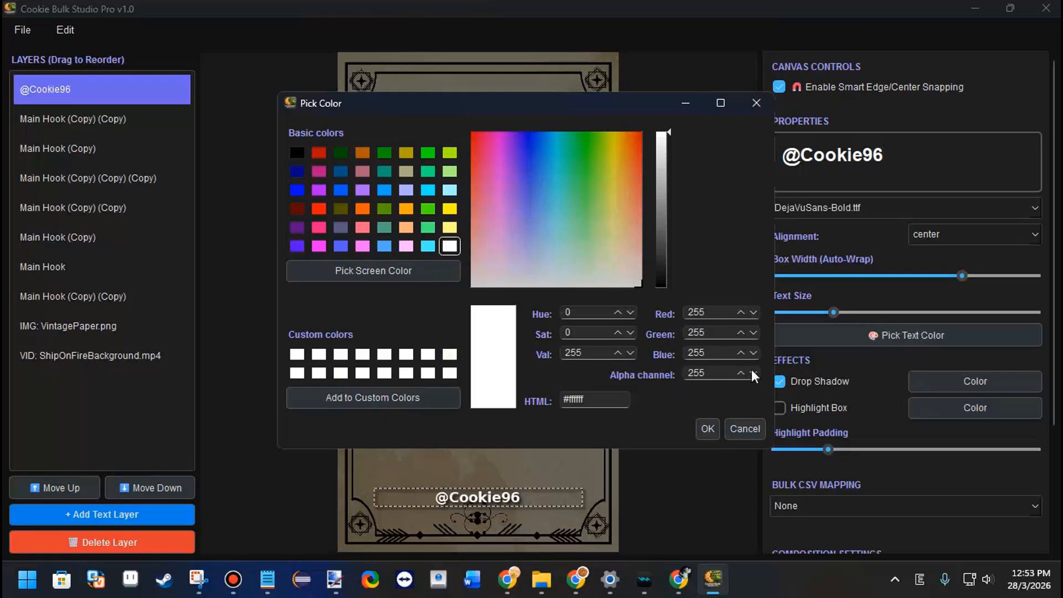
{"action": "left_click", "coordinate": [710, 374]}
{"action": "double_click", "coordinate": [724, 372]}
{"action": "type", "text": "200"}
{"action": "left_click", "coordinate": [743, 429]}
{"action": "left_click_drag", "start_coordinate": [501, 497], "coordinate": [501, 513]}
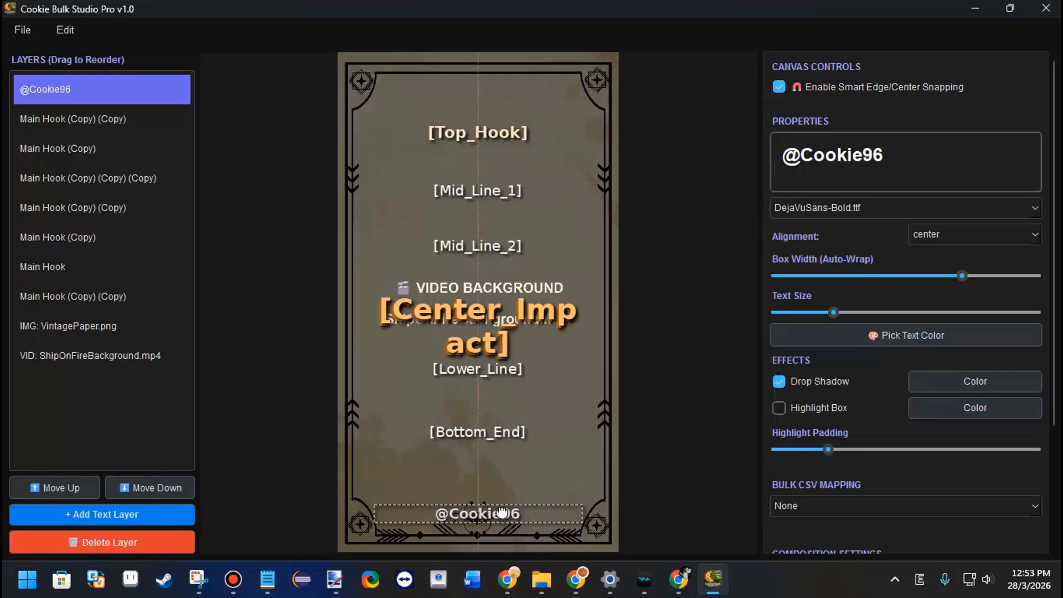
{"action": "left_click", "coordinate": [676, 482]}
{"action": "left_click", "coordinate": [896, 517]}
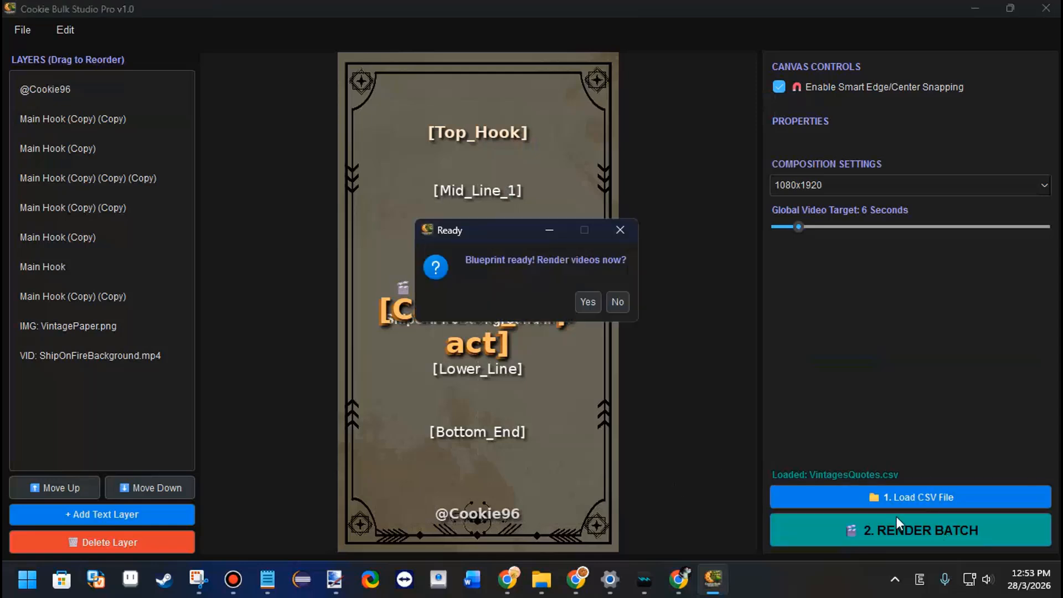
{"action": "left_click", "coordinate": [587, 302]}
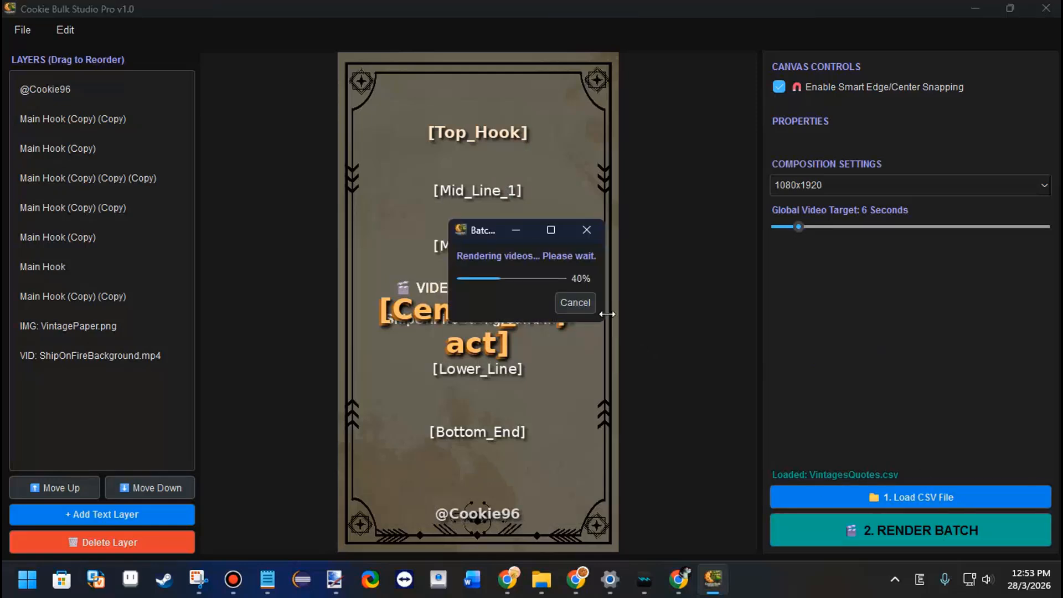
{"action": "left_click", "coordinate": [588, 306]}
{"action": "left_click", "coordinate": [665, 307]}
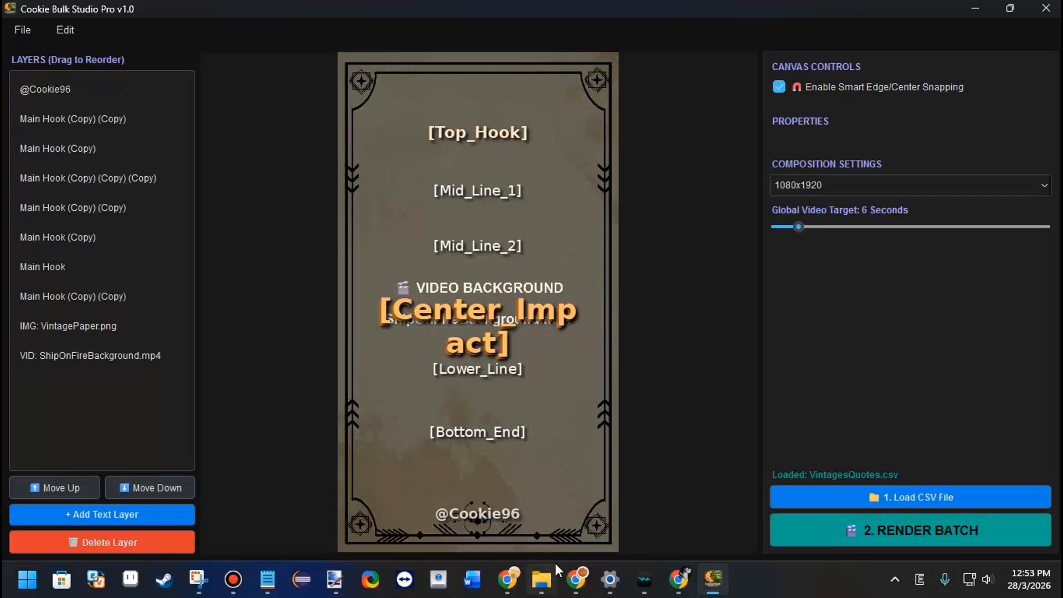
{"action": "left_click", "coordinate": [547, 576]}
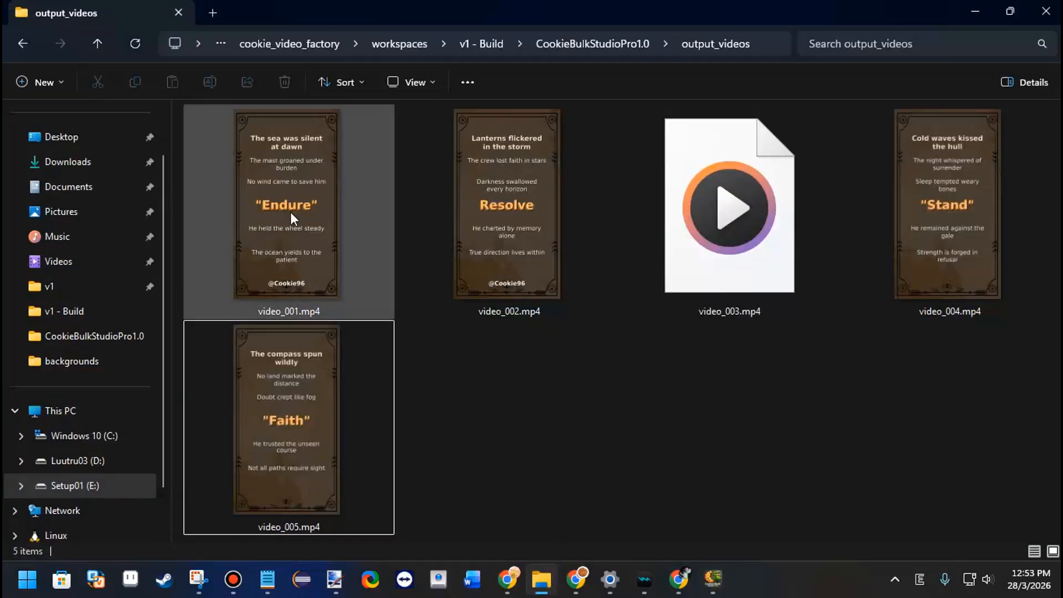
{"action": "double_click", "coordinate": [278, 270]}
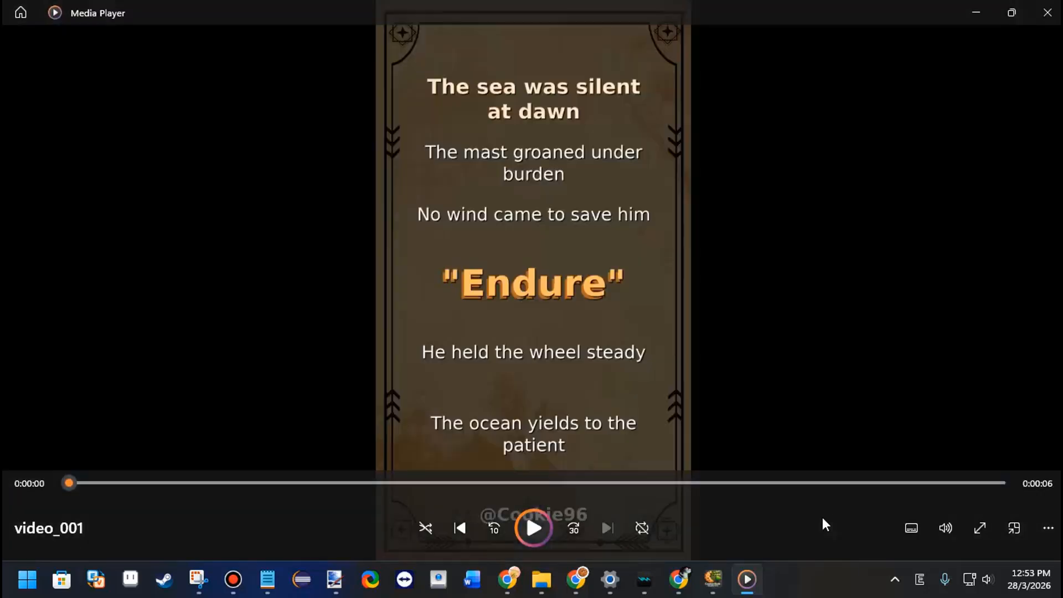
{"action": "left_click", "coordinate": [1048, 12]}
{"action": "left_click", "coordinate": [473, 253]}
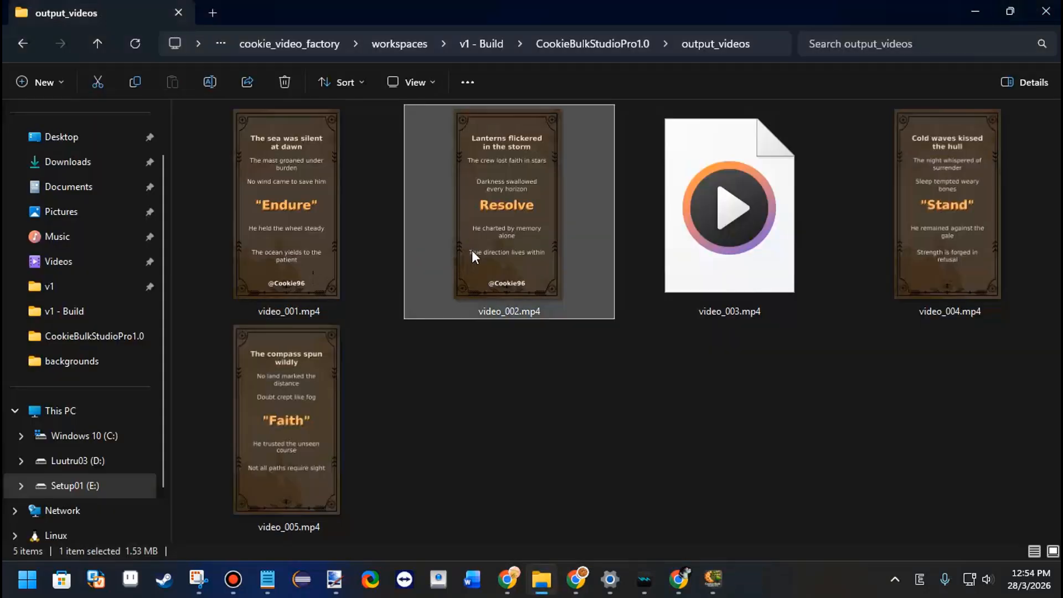
{"action": "double_click", "coordinate": [473, 253]}
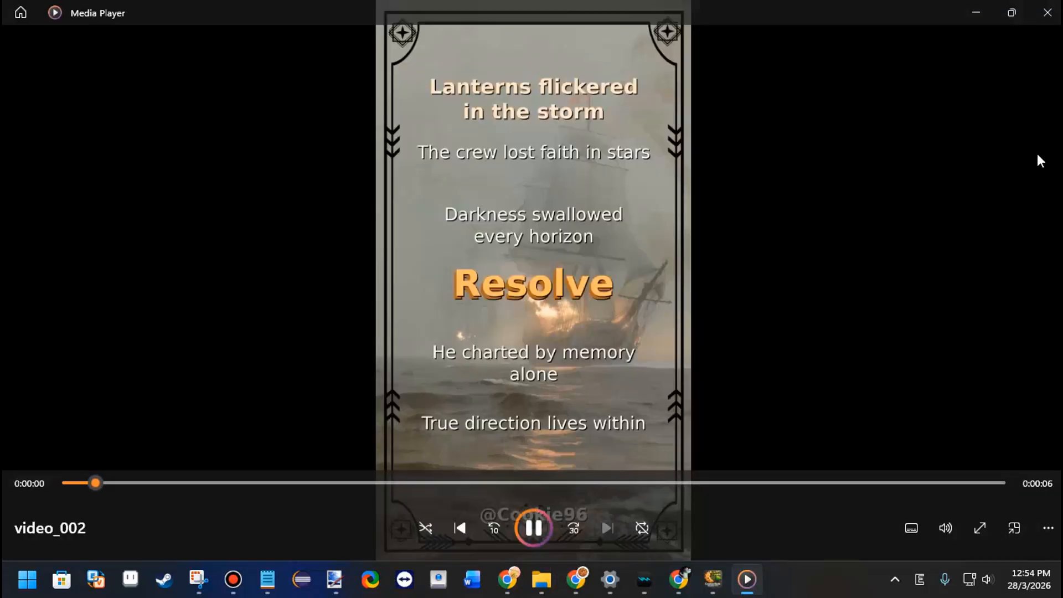